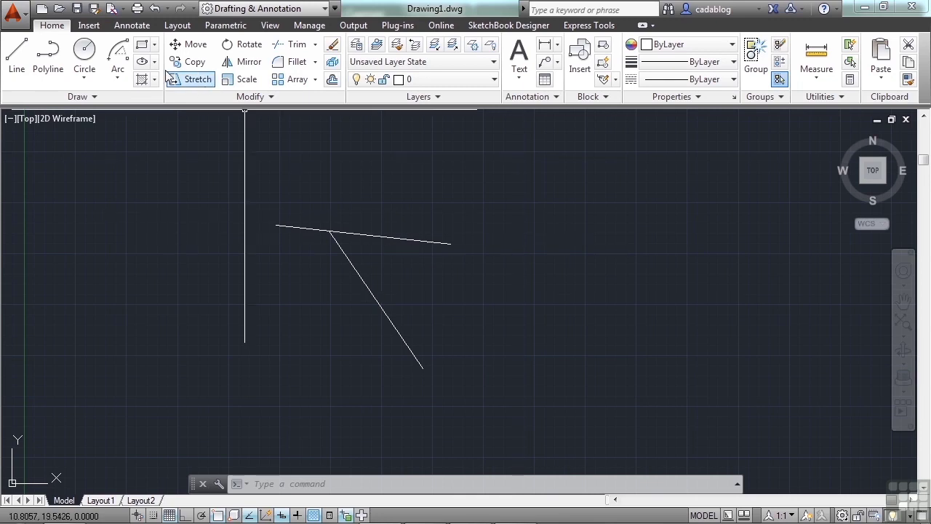
Create a new blank drawing, Drawing3.dwg, from the acad.dwt template
click(41, 9)
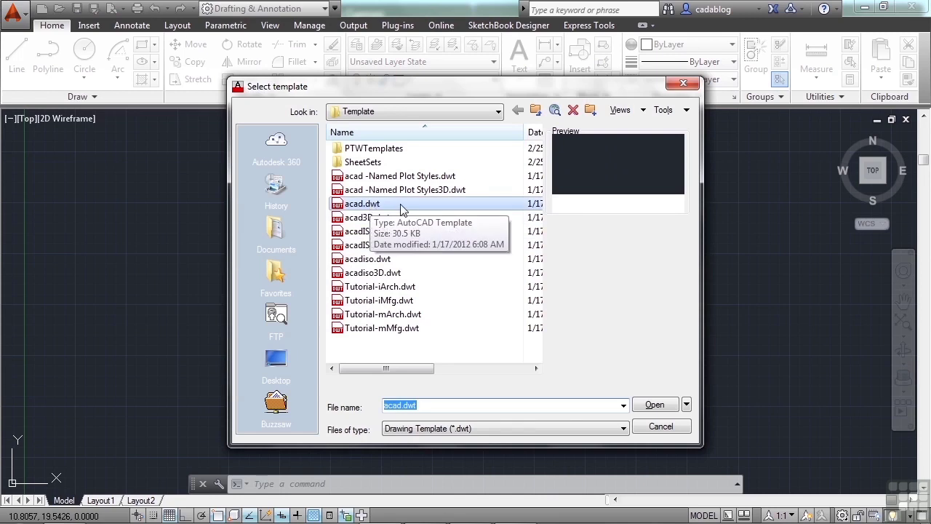
click(401, 207)
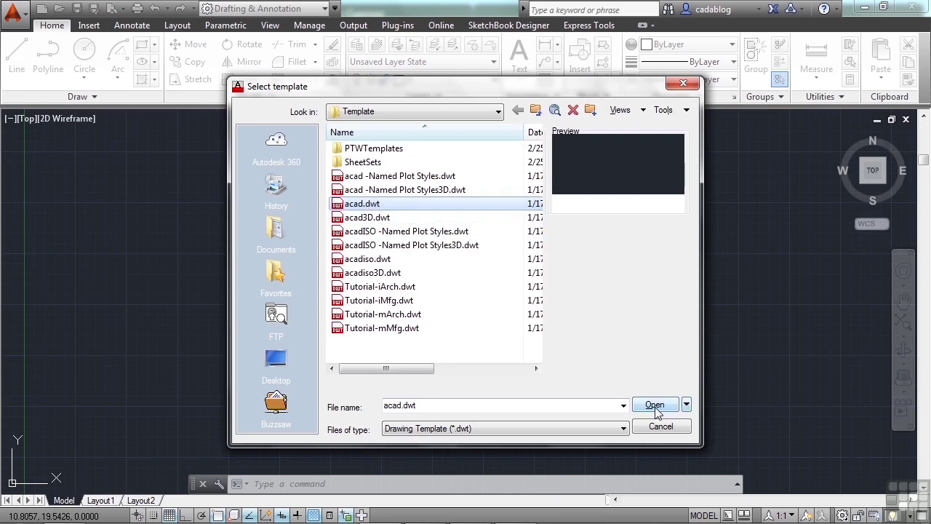
click(656, 409)
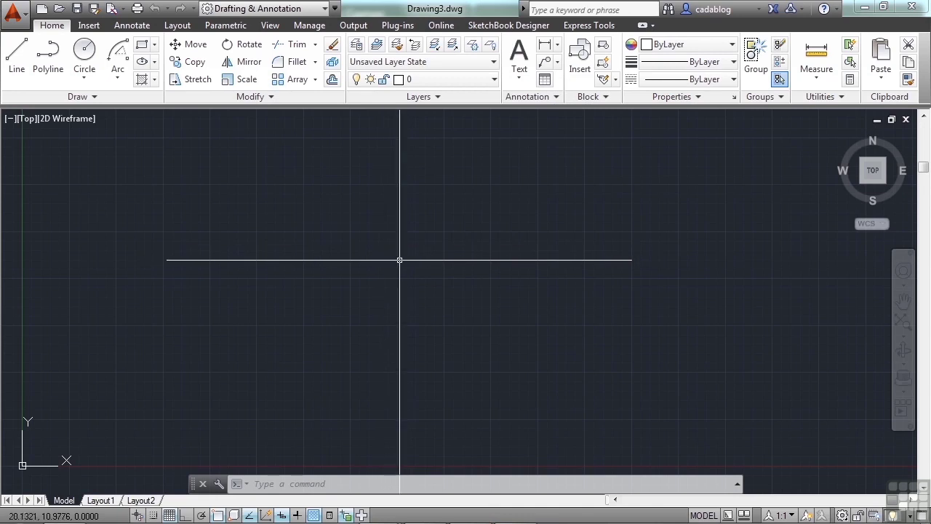
scroll(400, 259, down, 2)
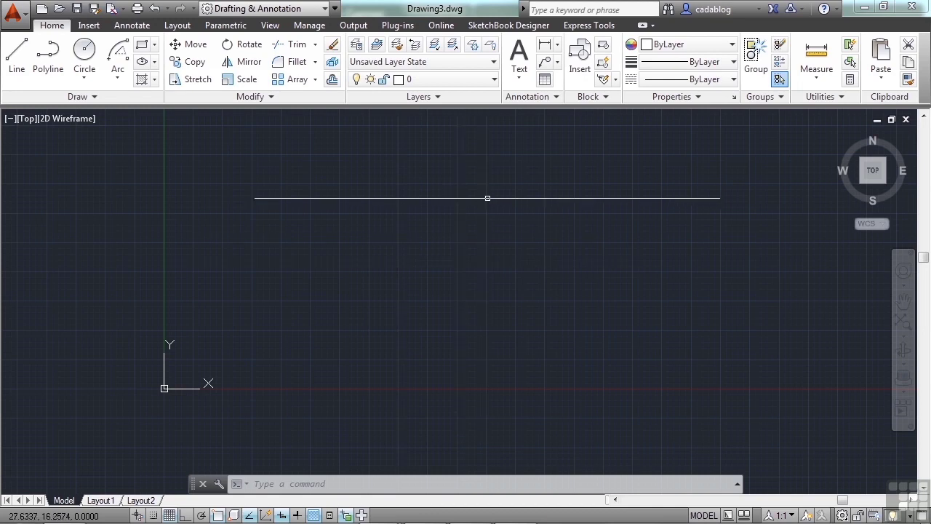
middle_drag(495, 188, 427, 254)
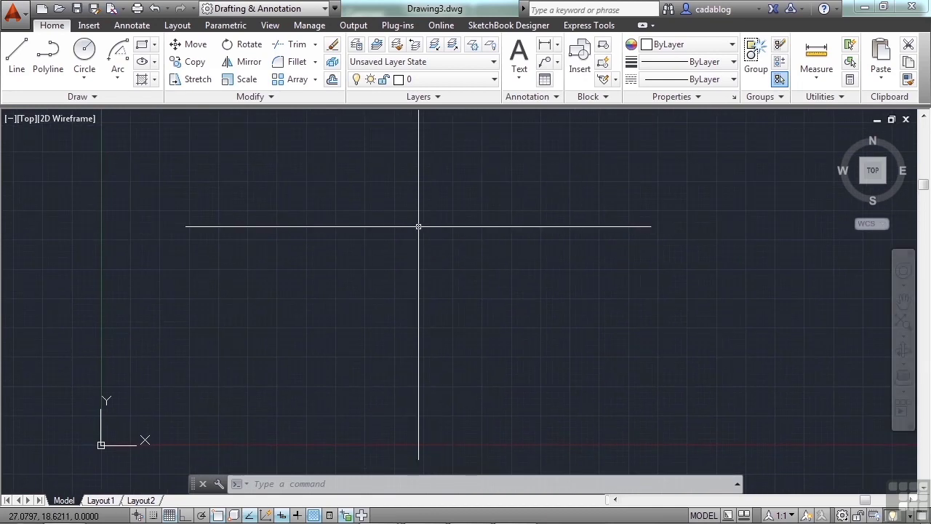
middle_drag(439, 217, 416, 229)
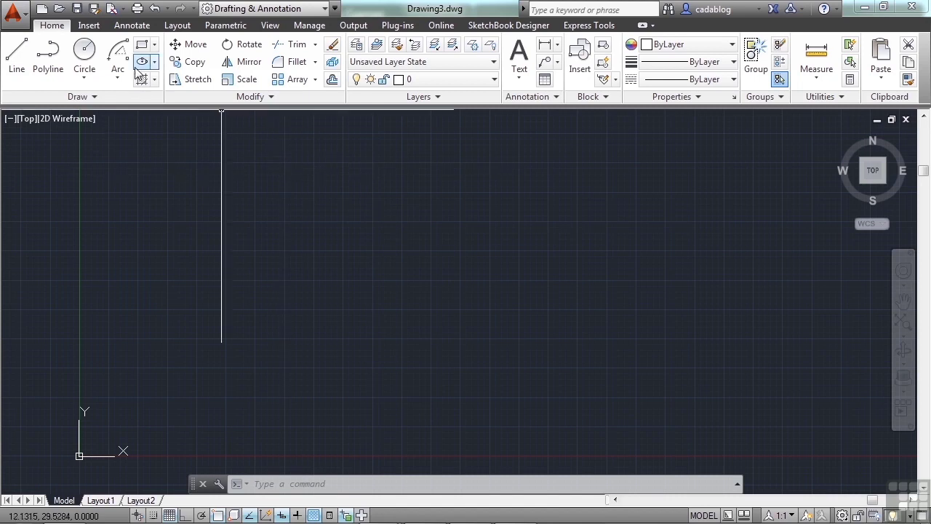
Draw the house rectangle from a picked corner with width 50 and height 80
click(143, 46)
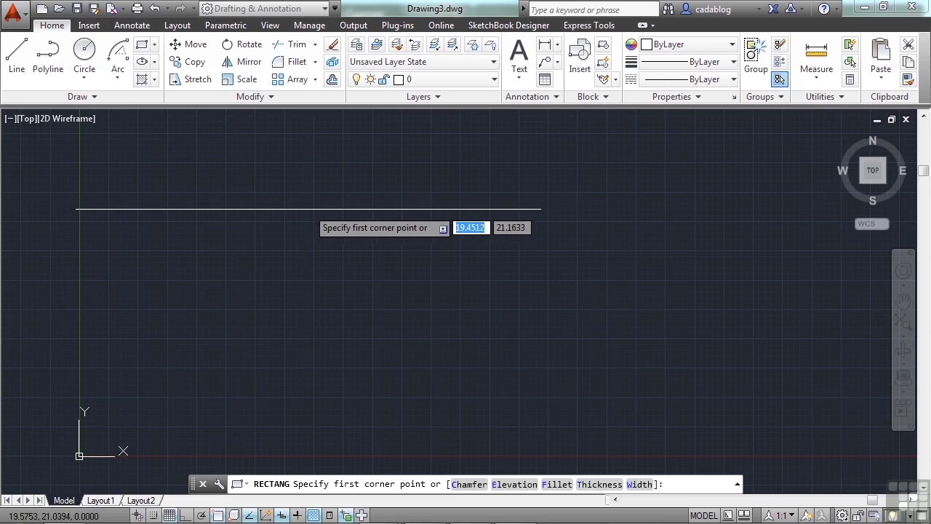
middle_drag(339, 287, 356, 272)
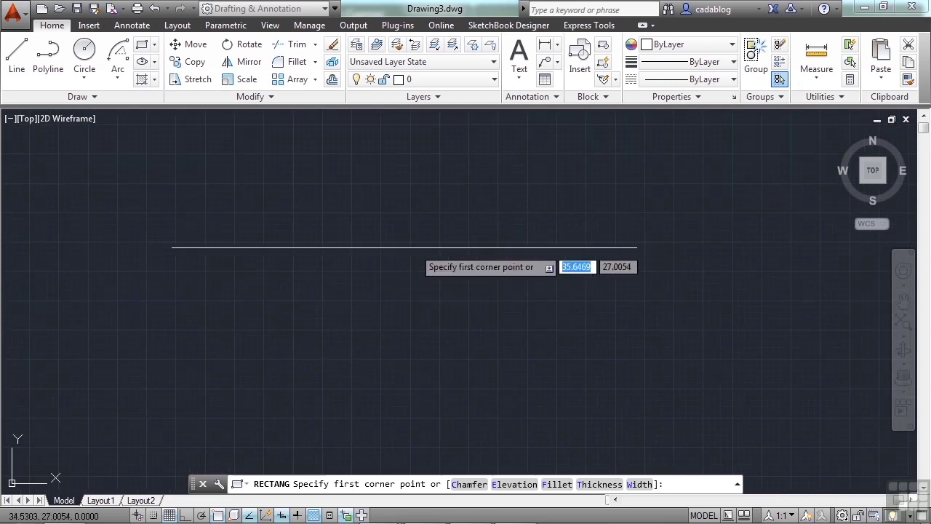
click(351, 300)
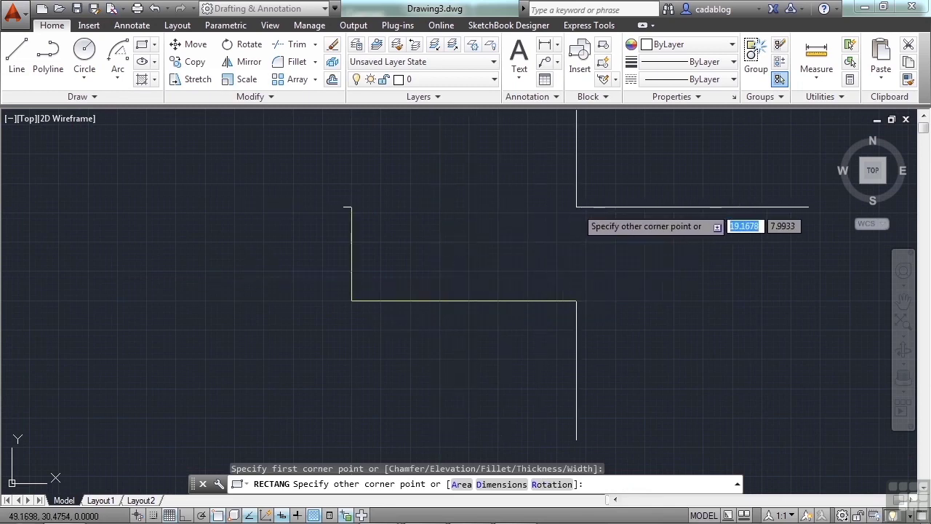
scroll(575, 207, down, 2)
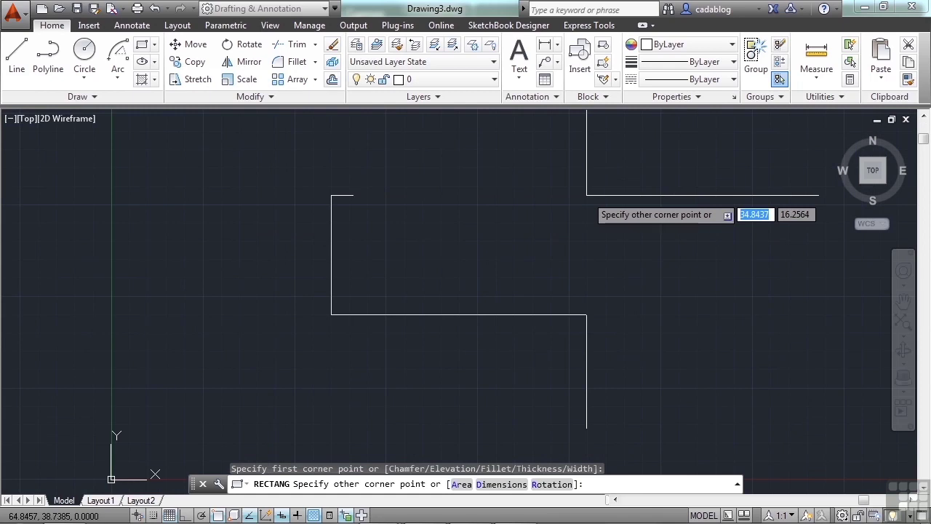
text(50)
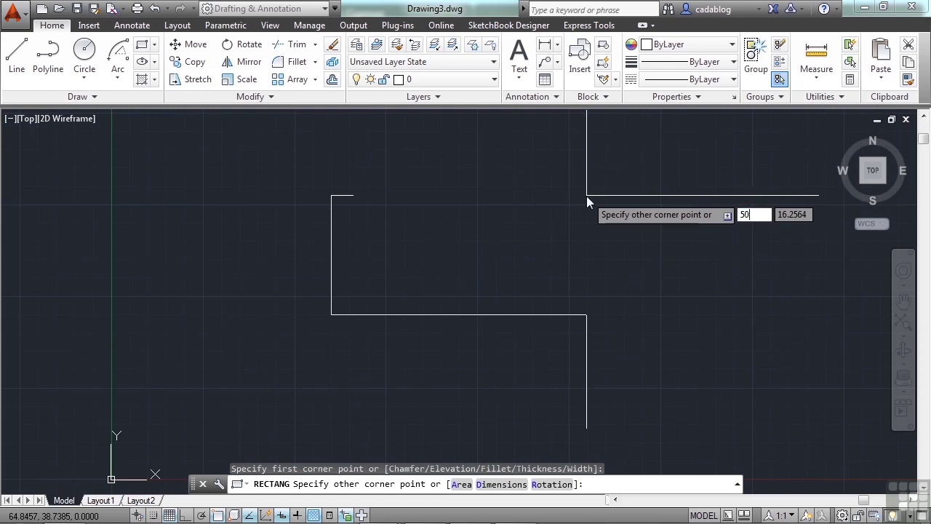
key(Tab)
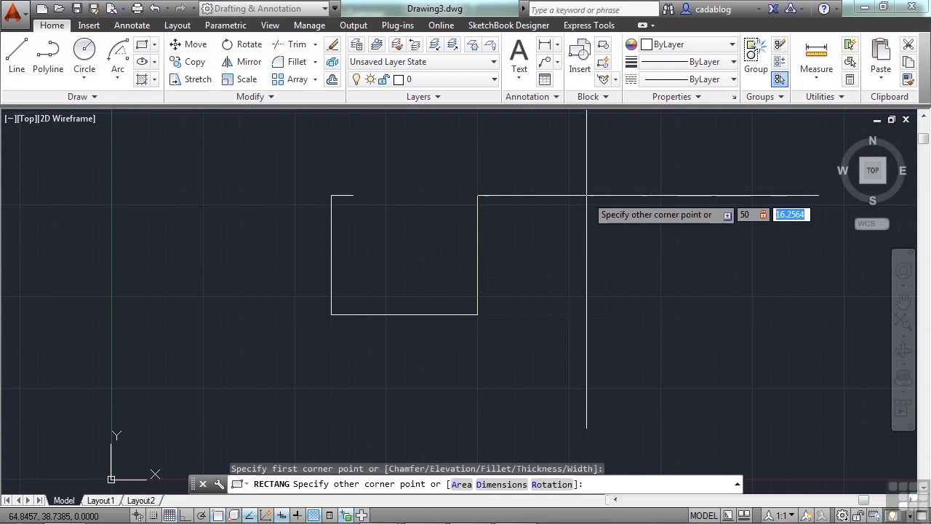
text(80)
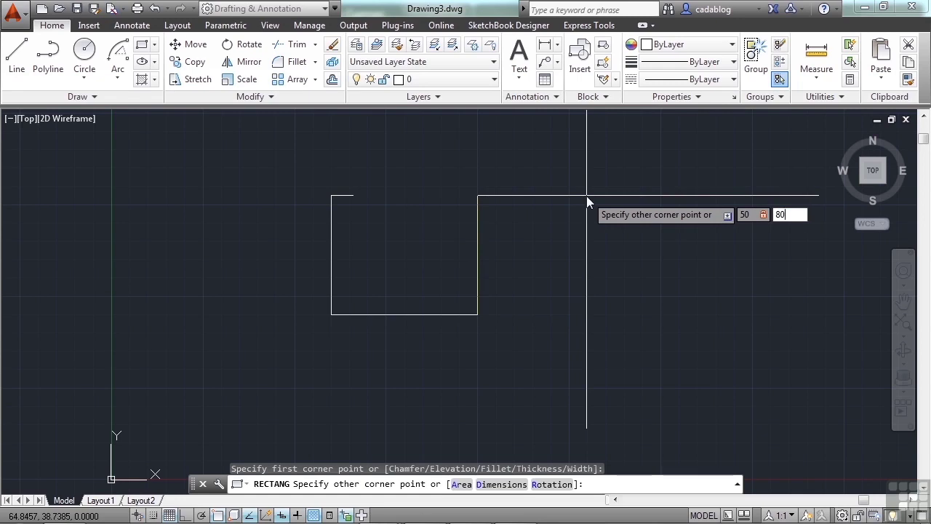
key(Return)
Zoom to extents, recenter the view and select the house rectangle
middle_click(586, 195)
middle_click(586, 195)
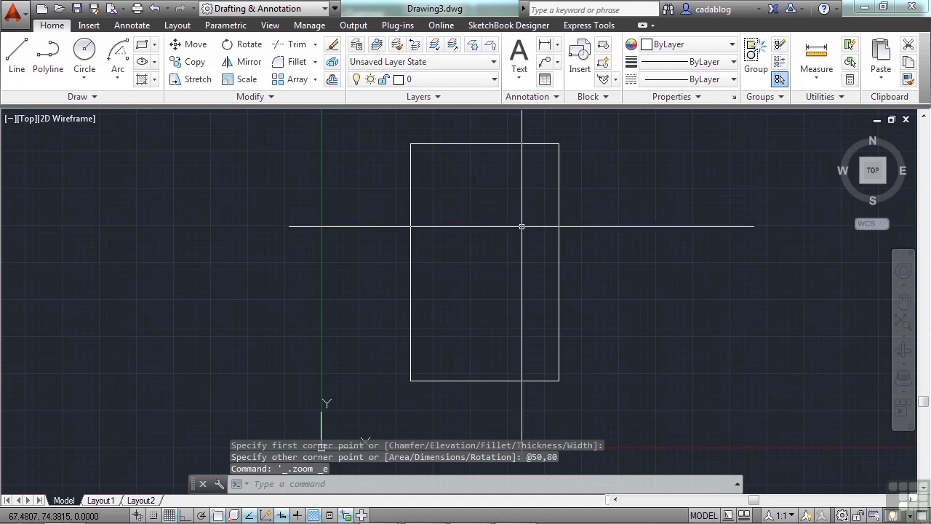
mouse_move(512, 226)
middle_down()
mouse_move(503, 248)
mouse_move(500, 226)
middle_up()
scroll(502, 247, up, 2)
scroll(501, 247, down, 2)
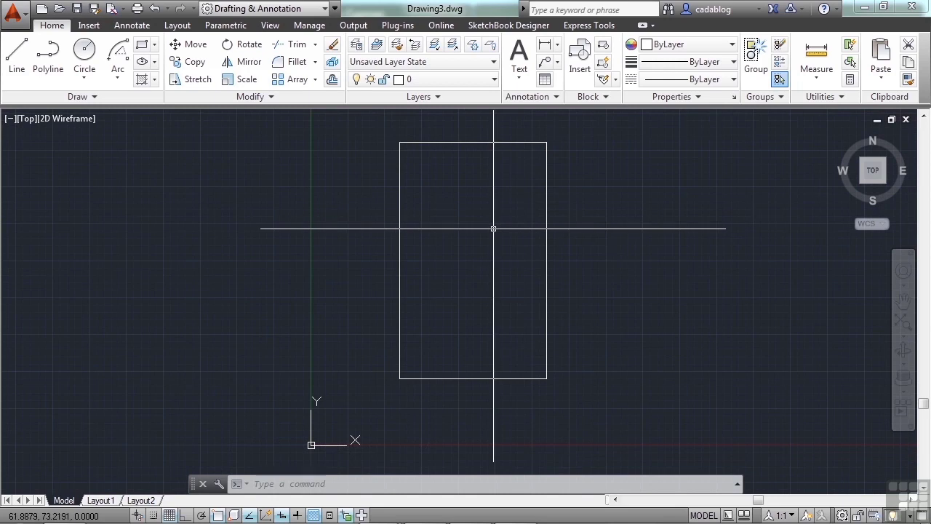
click(509, 377)
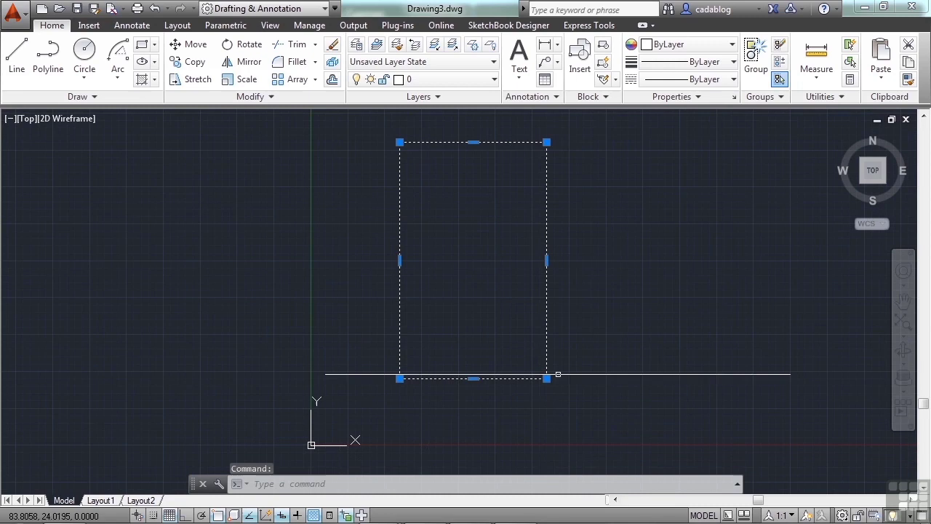
Turn off Show UCS Icon at Origin in the UCS icon settings
key(Escape)
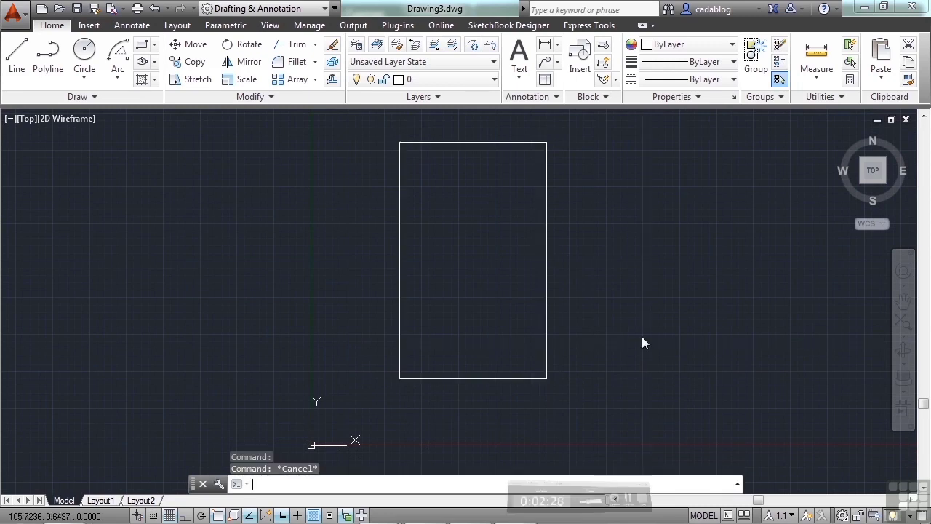
scroll(633, 258, down, 2)
middle_drag(638, 249, 584, 246)
click(518, 291)
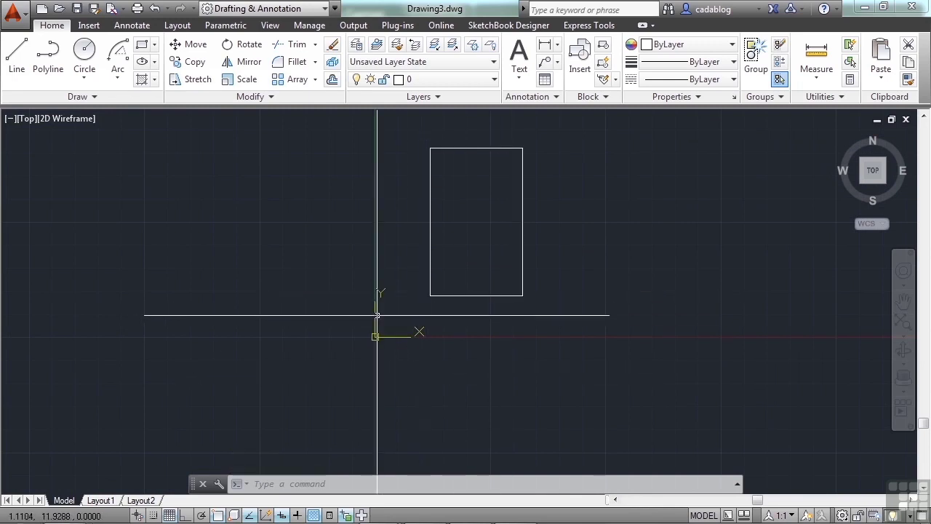
key(ctrl+z)
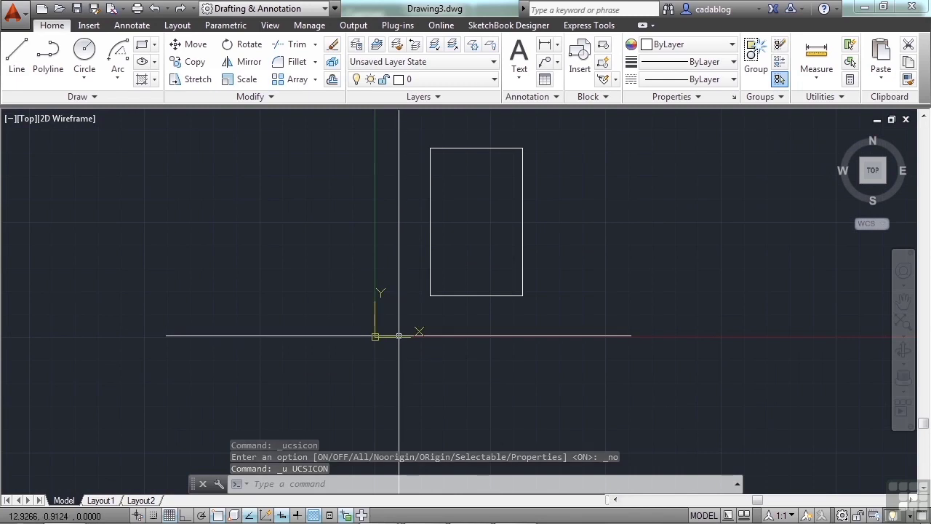
click(399, 336)
right_click(398, 336)
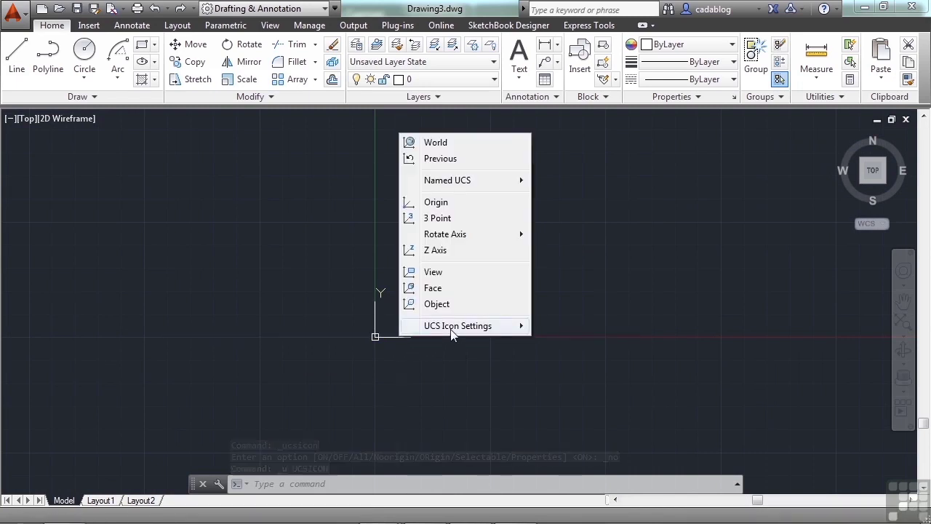
mouse_move(452, 333)
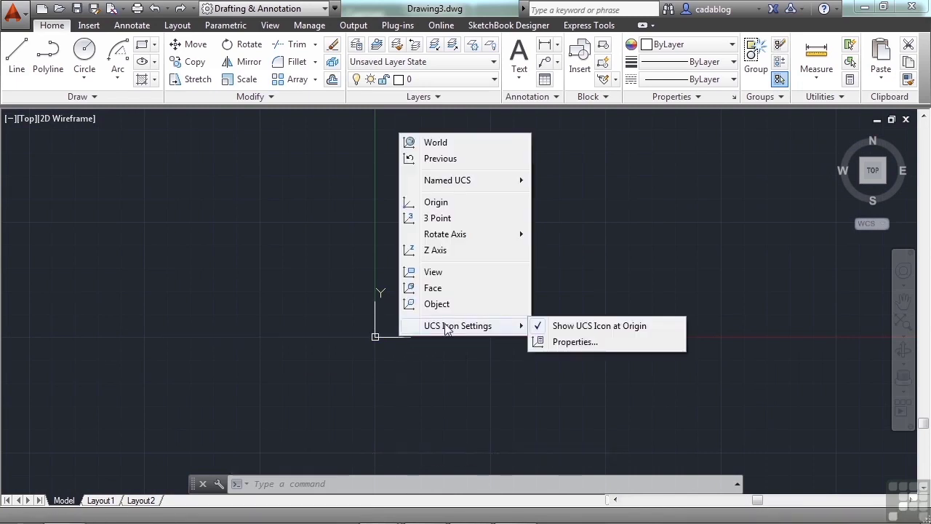
click(618, 329)
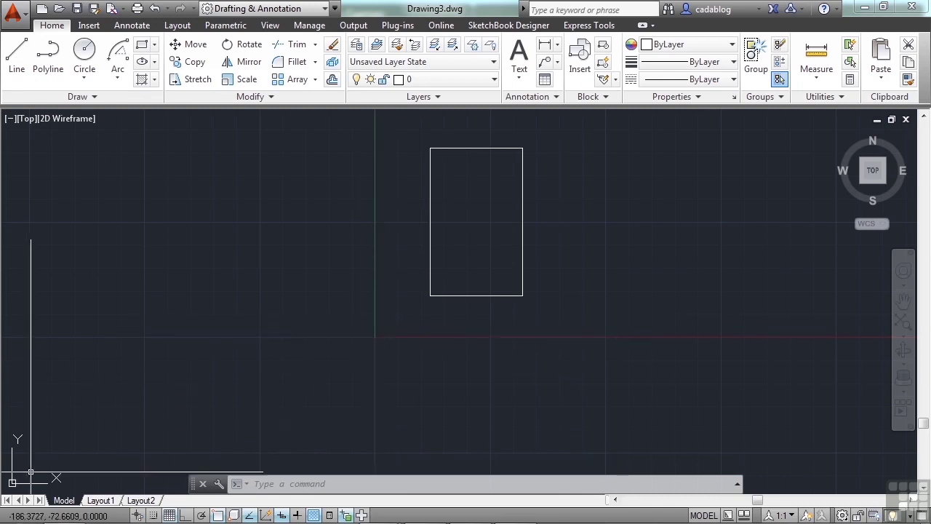
Pan and zoom to reposition the 50 by 80 house rectangle in the view
scroll(368, 321, down, 2)
middle_drag(369, 321, 300, 337)
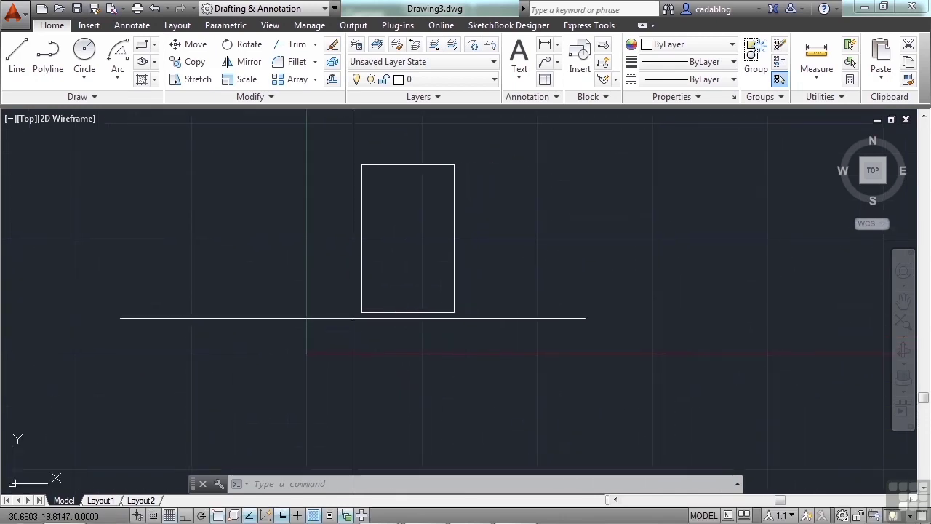
middle_drag(426, 282, 252, 331)
middle_drag(289, 267, 174, 312)
middle_drag(240, 302, 495, 205)
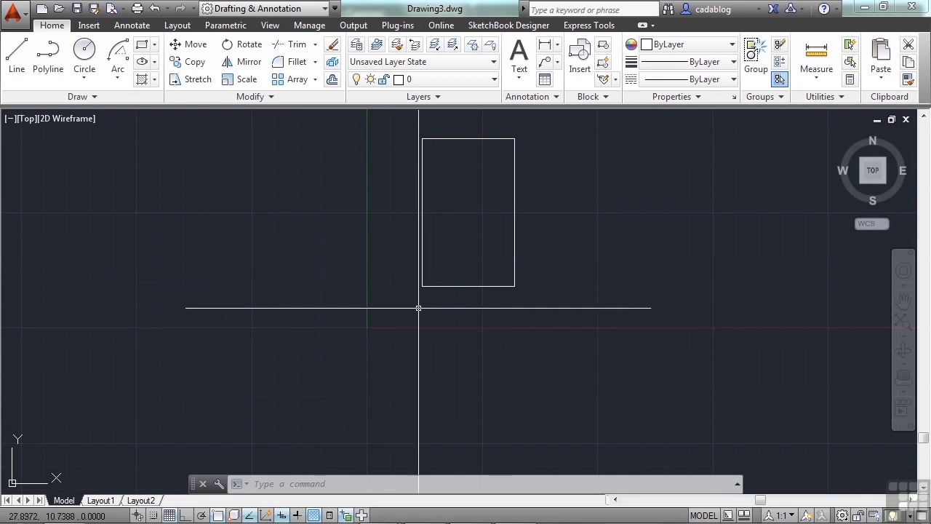
scroll(419, 308, up, 2)
mouse_move(421, 308)
middle_down()
mouse_move(449, 252)
mouse_move(434, 262)
middle_up()
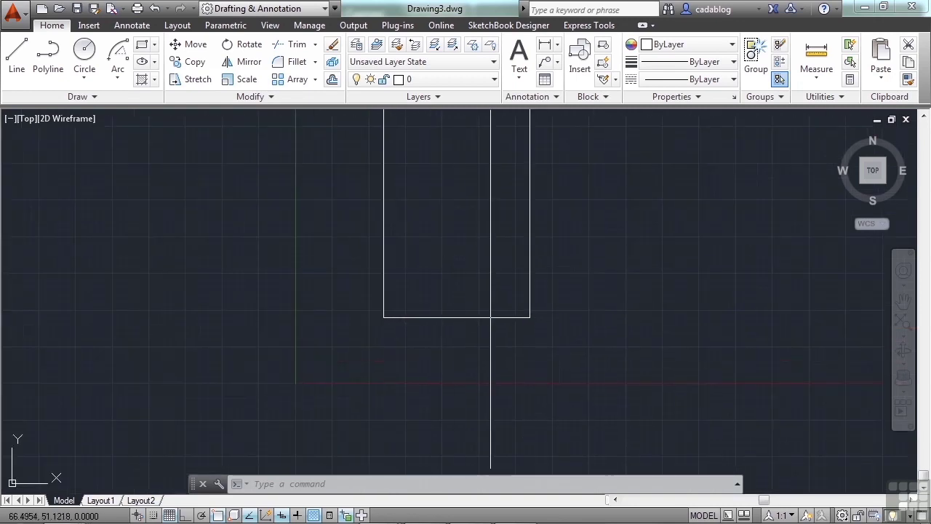
scroll(499, 207, down, 2)
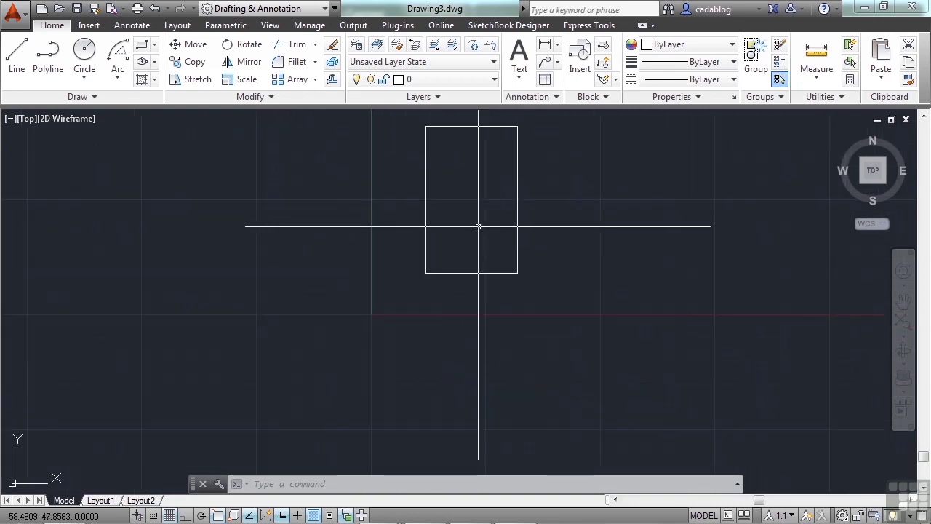
Draw a 400-unit horizontal road line below the house with Ortho (F8) on
click(16, 62)
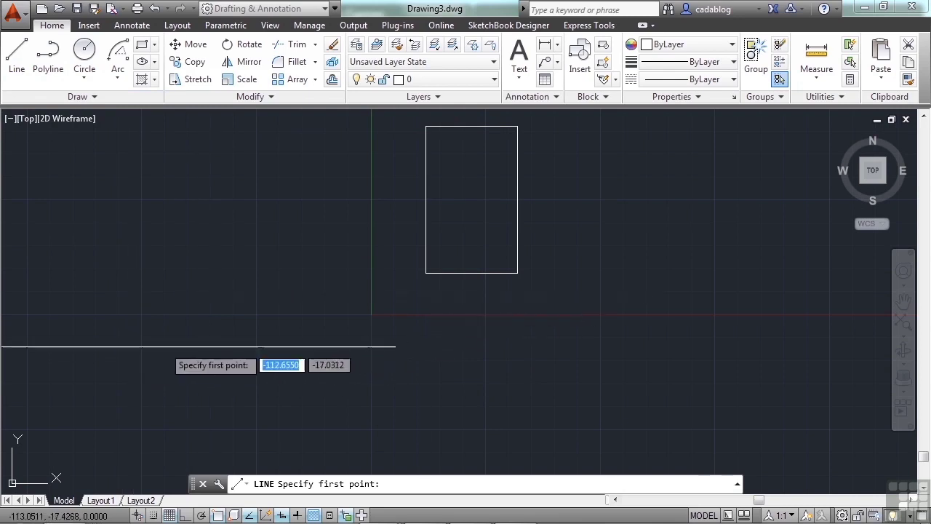
click(150, 344)
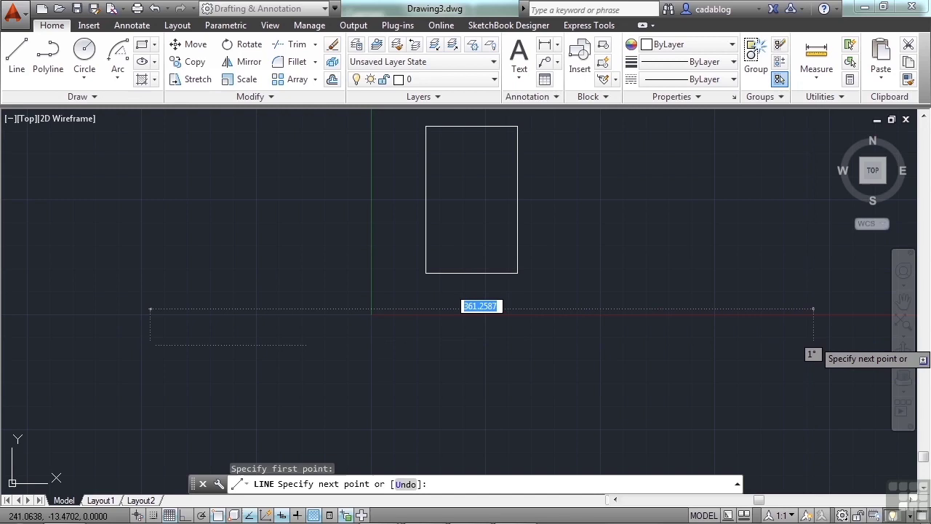
key(F8)
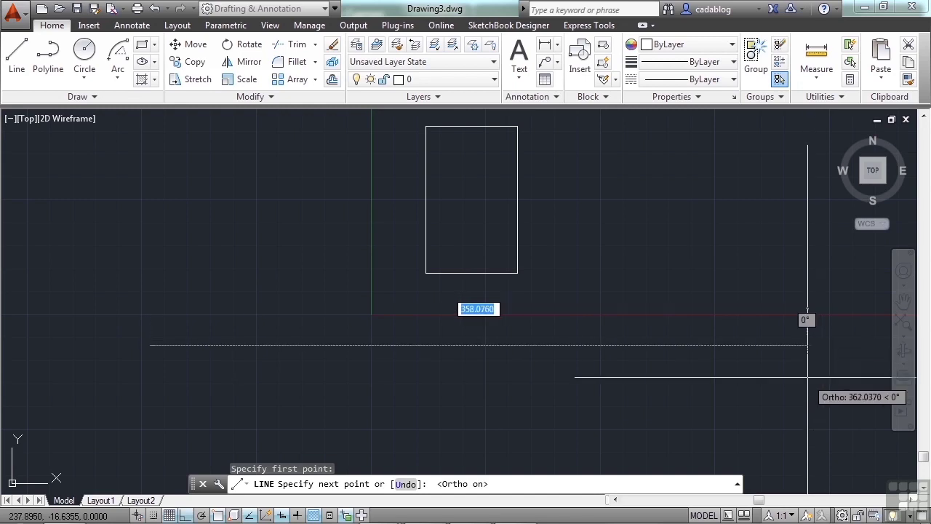
text(400)
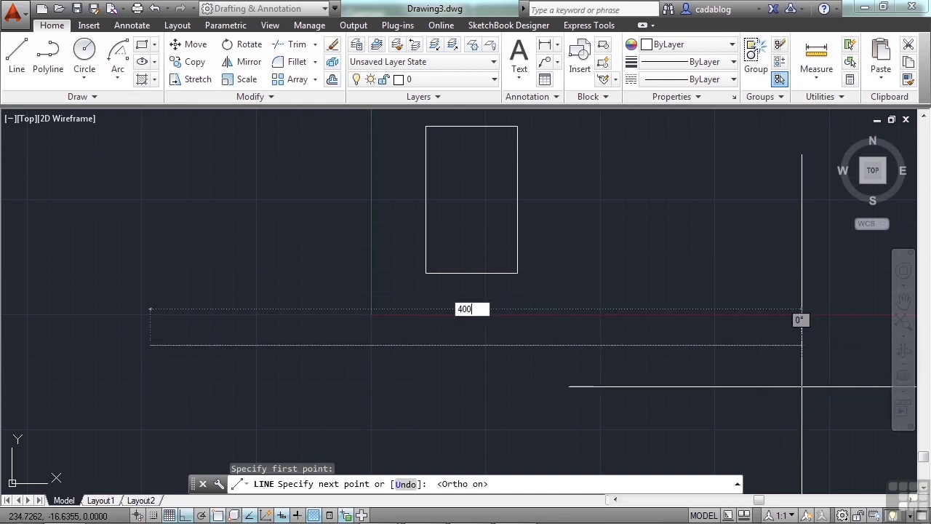
key(Return)
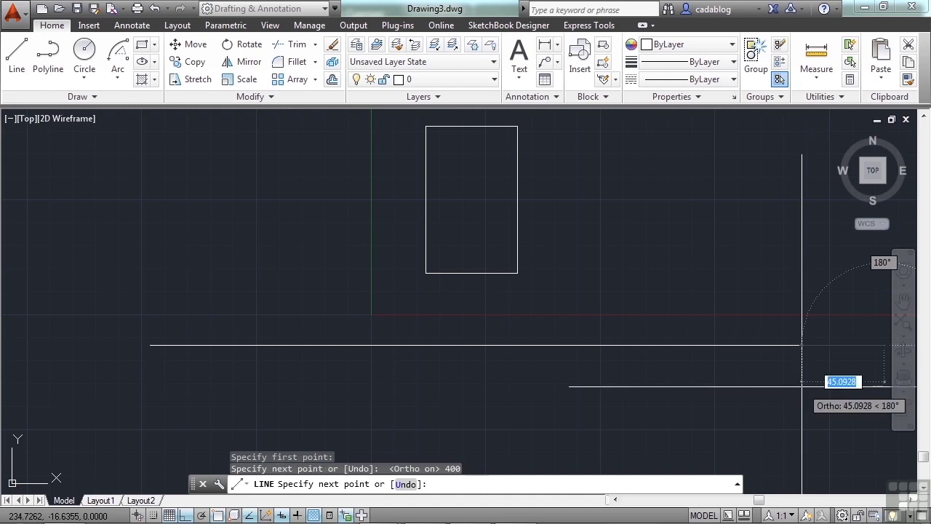
key(Return)
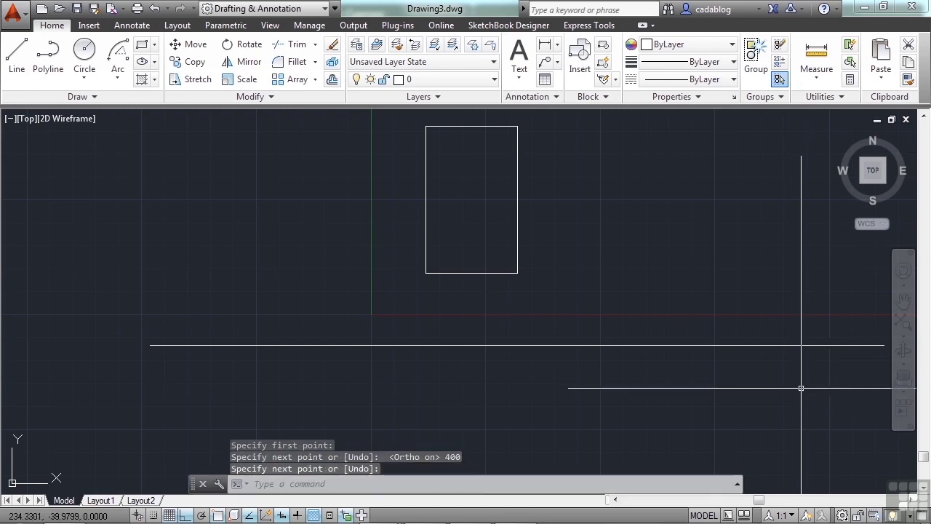
middle_drag(578, 269, 504, 267)
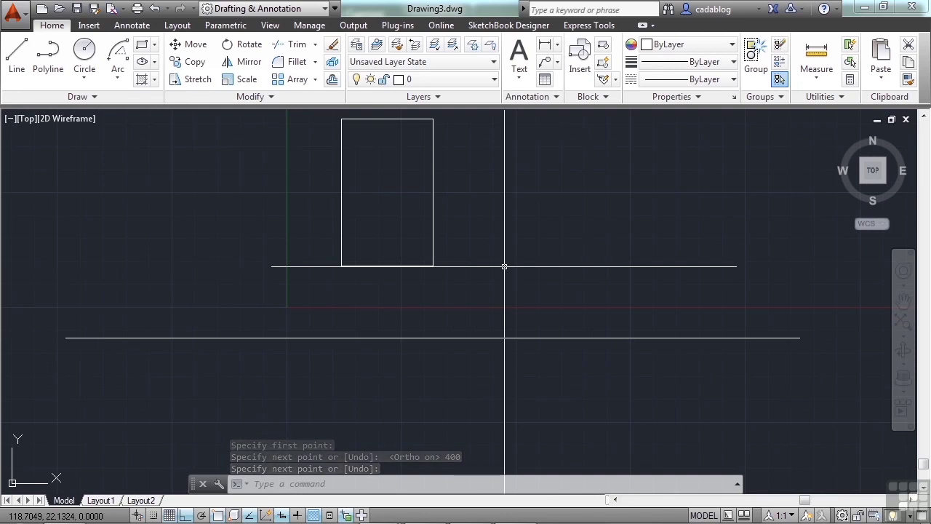
key(Escape)
drag(505, 266, 488, 337)
Snap the short line onto the road line and offset the road line 20 units below
middle_drag(494, 343, 505, 306)
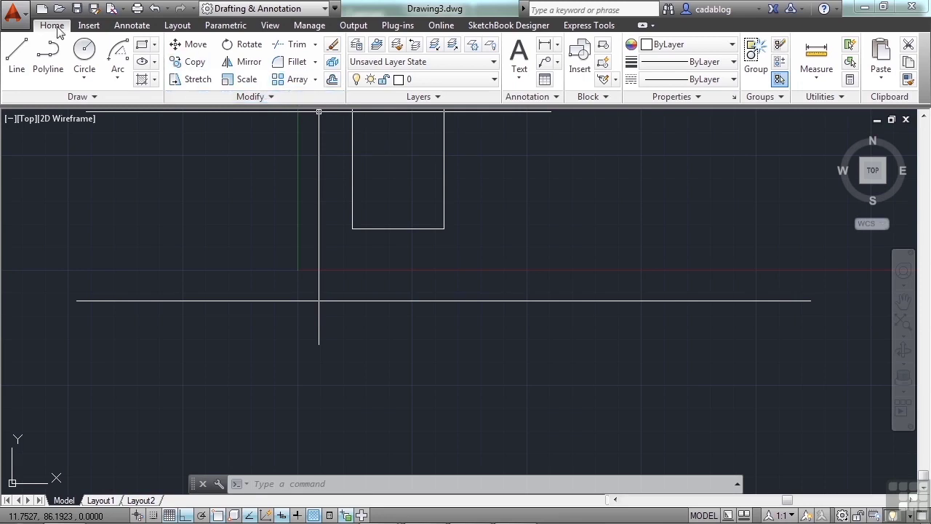
click(332, 81)
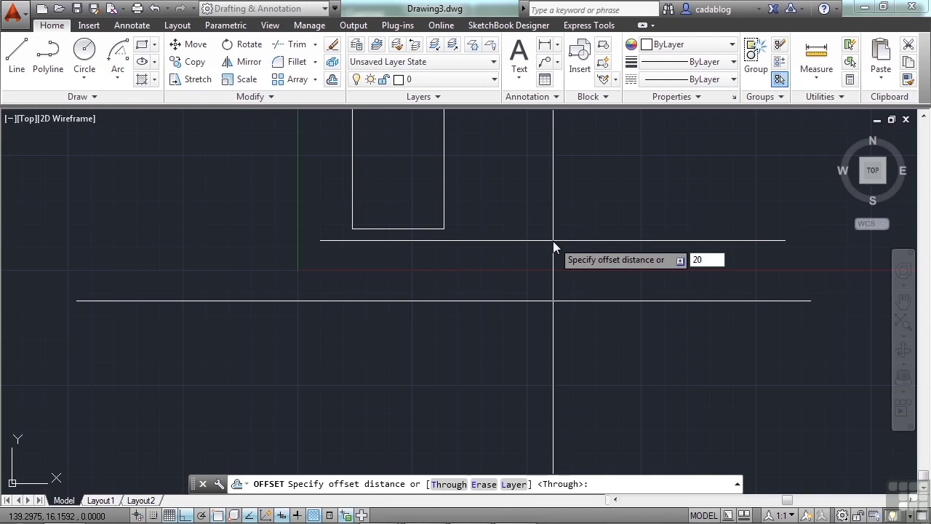
key(Return)
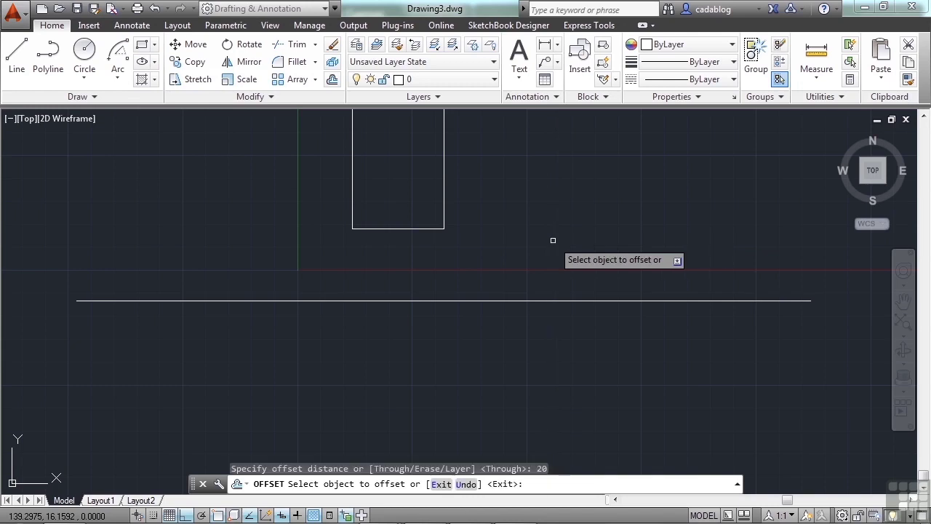
click(557, 299)
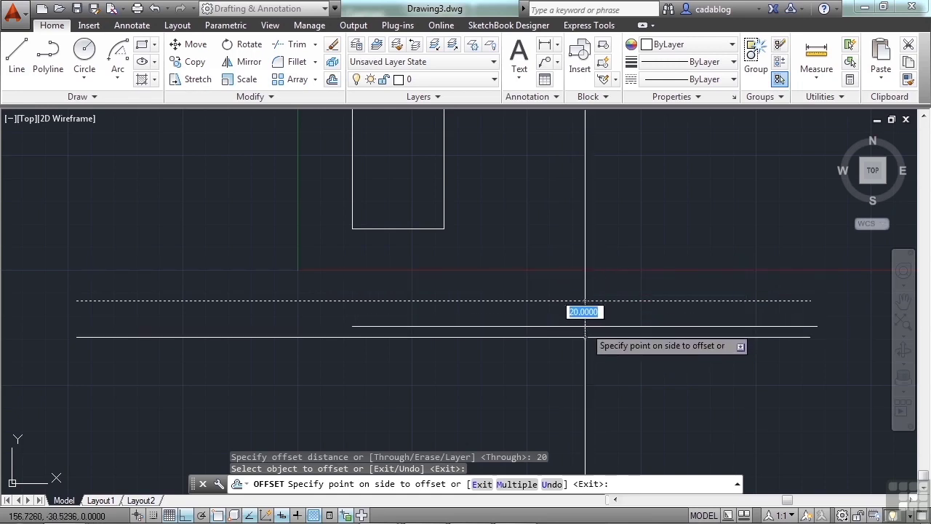
click(585, 335)
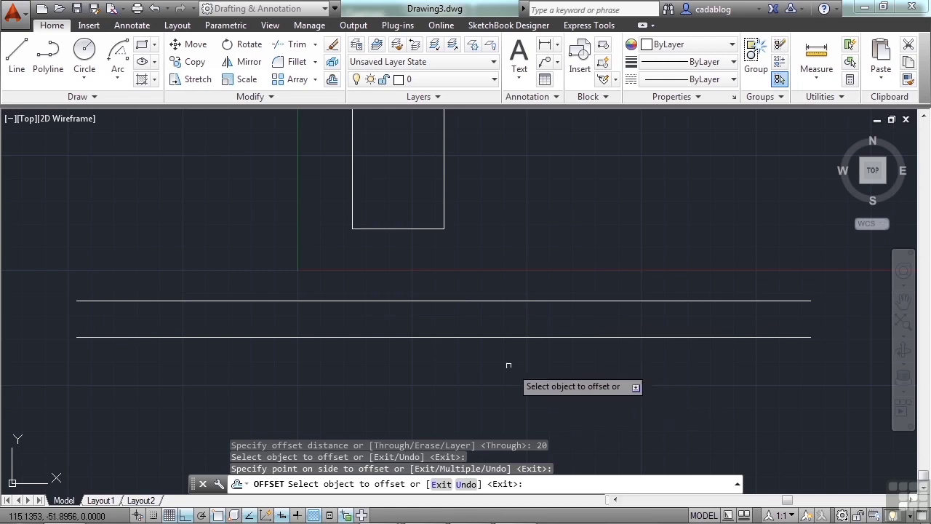
key(Escape)
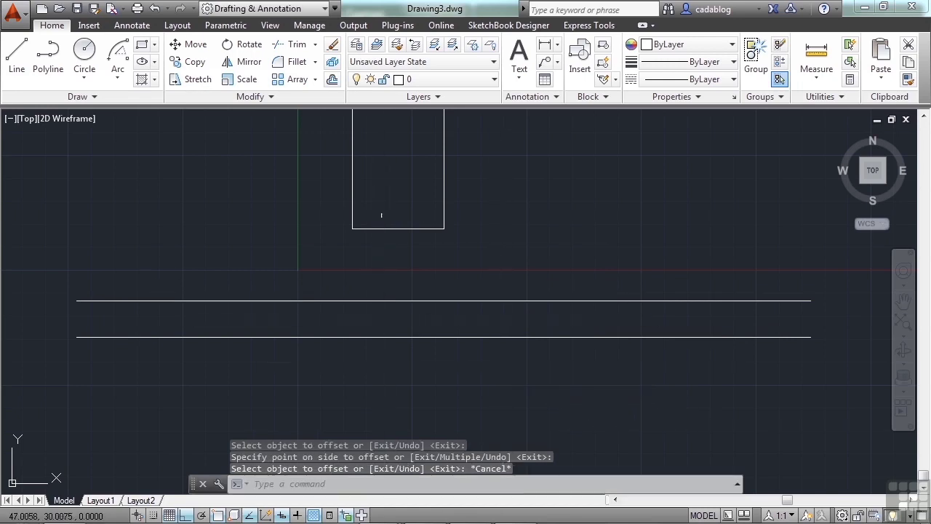
Draw a vertical driveway edge from a Nearest-snapped point on the house's bottom edge to the road
middle_drag(387, 216, 411, 248)
scroll(412, 318, up, 2)
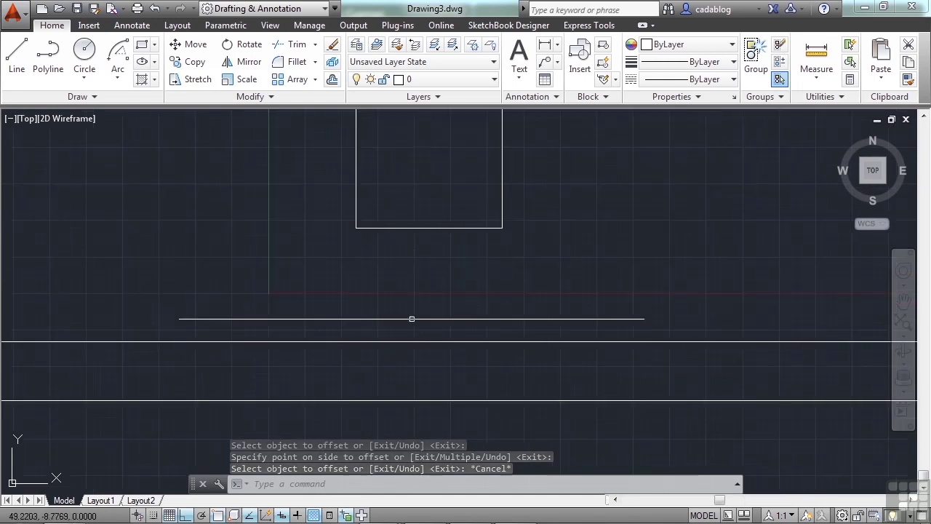
scroll(409, 306, up, 2)
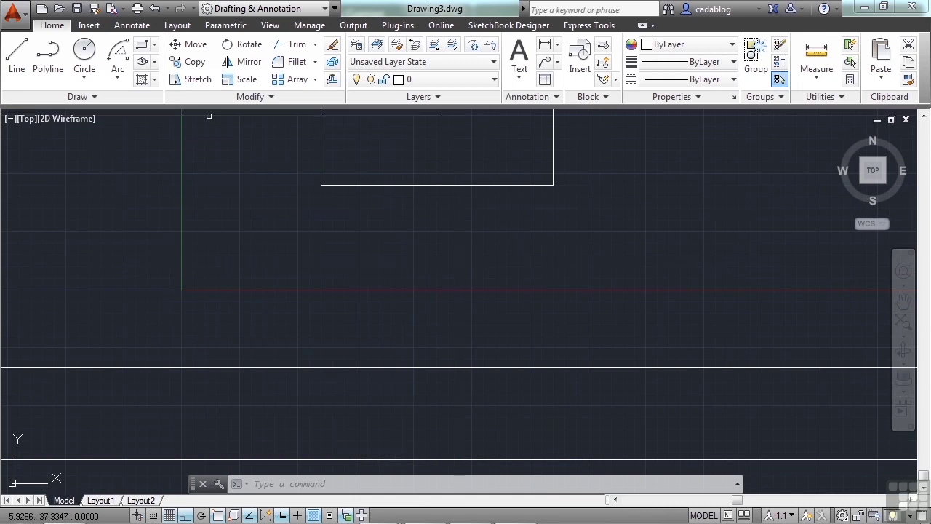
click(17, 62)
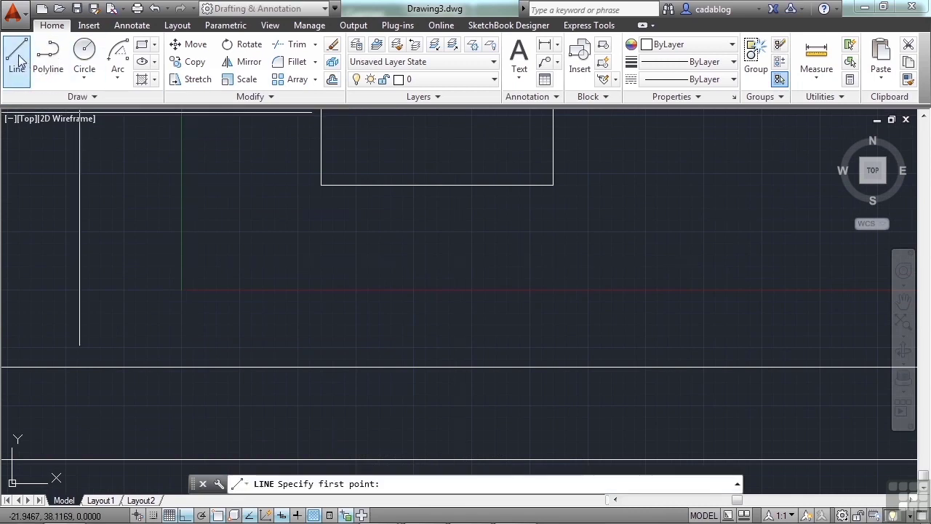
shift+right_click(370, 263)
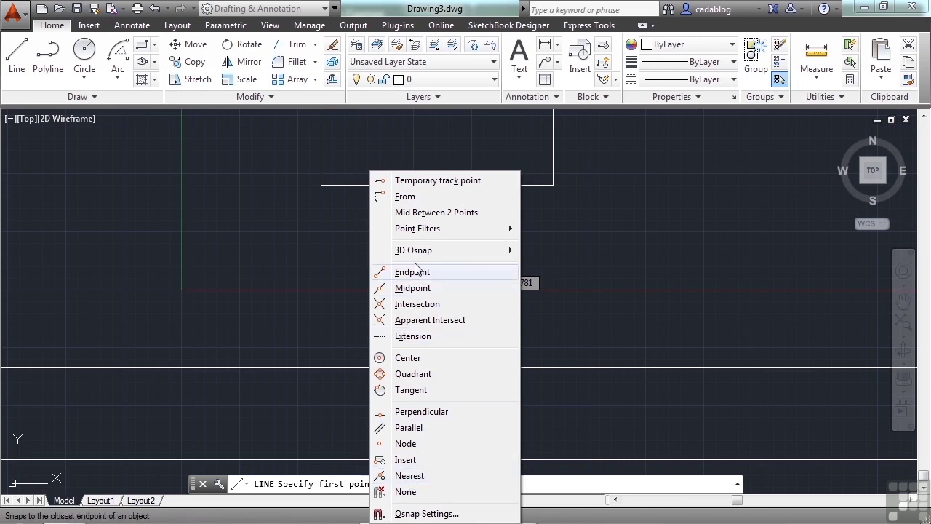
click(412, 475)
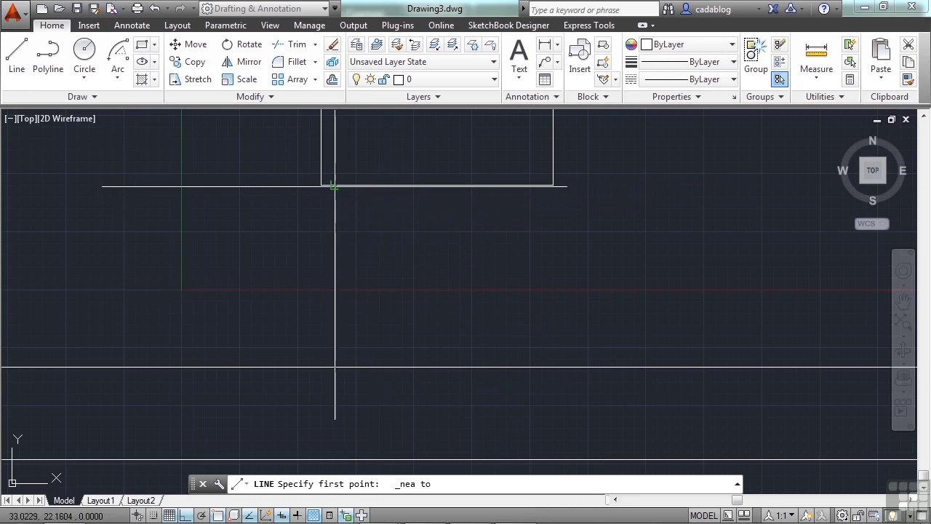
click(334, 186)
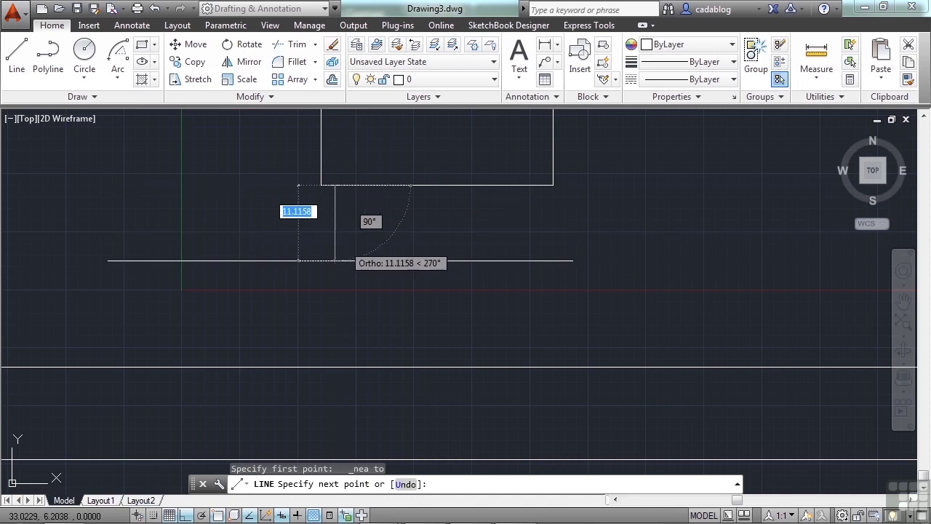
click(342, 367)
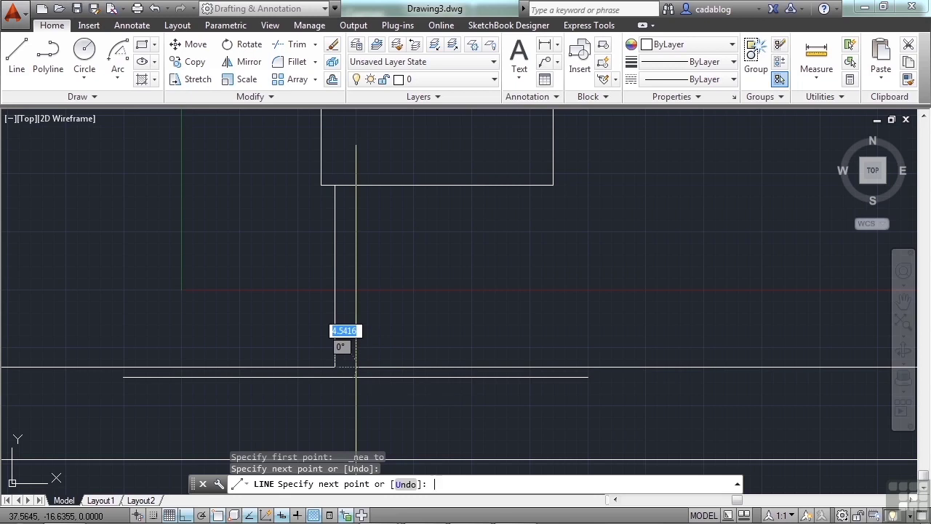
key(Return)
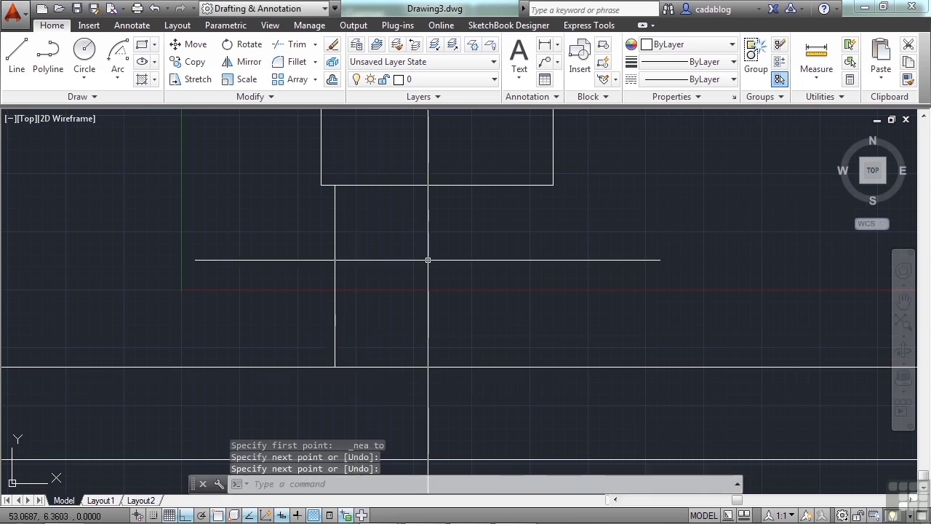
Offset the vertical driveway line 12 units to its right
click(332, 78)
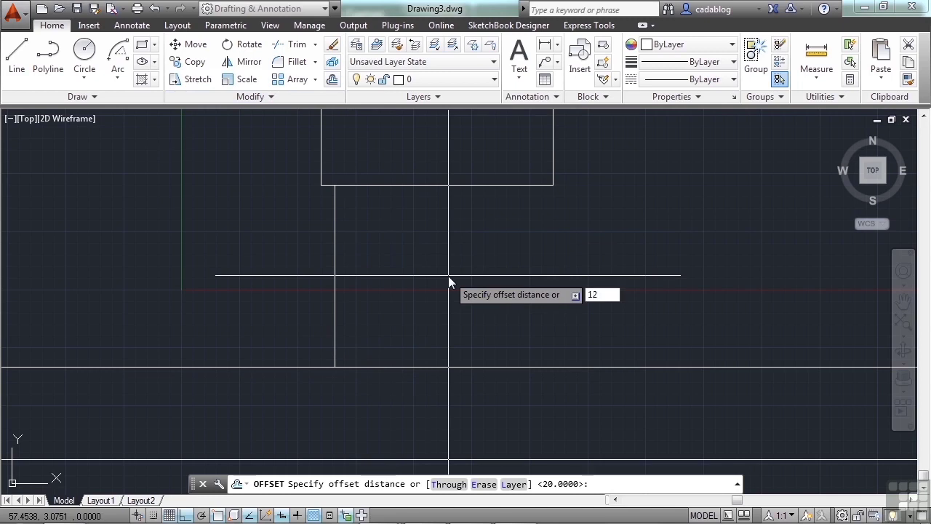
key(Return)
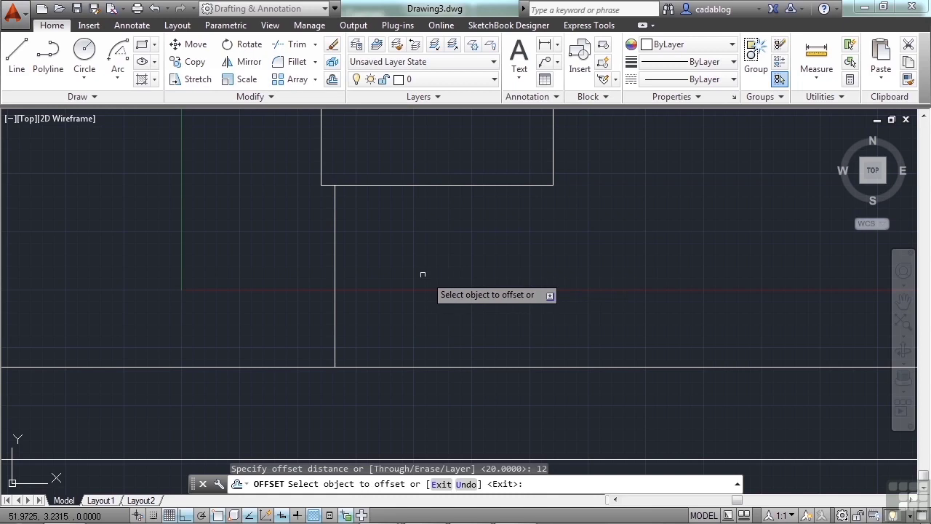
click(334, 252)
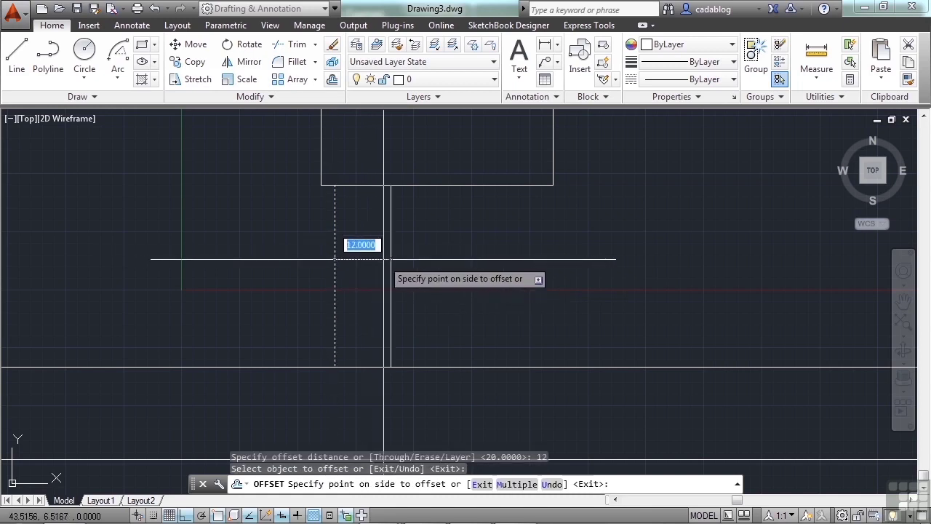
click(429, 268)
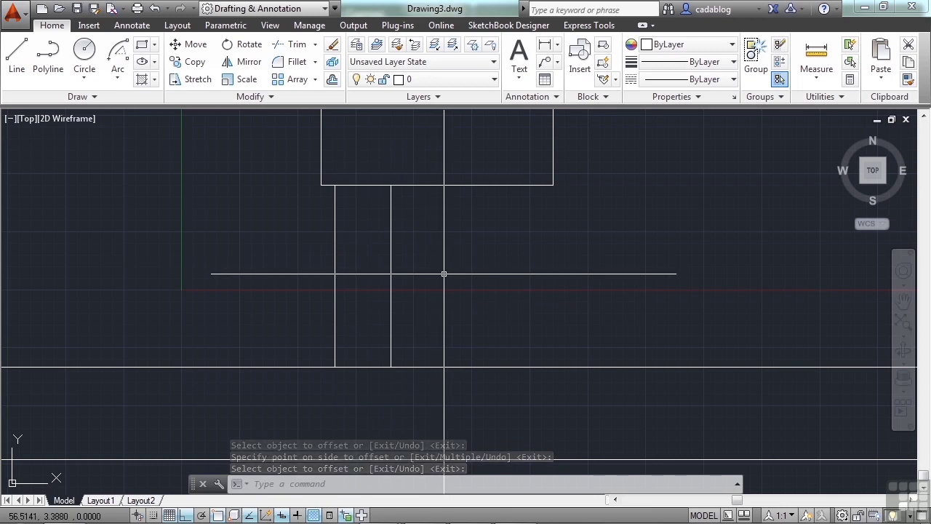
Undo the 12-unit copy and offset the driveway line 20 units to the right instead
click(155, 9)
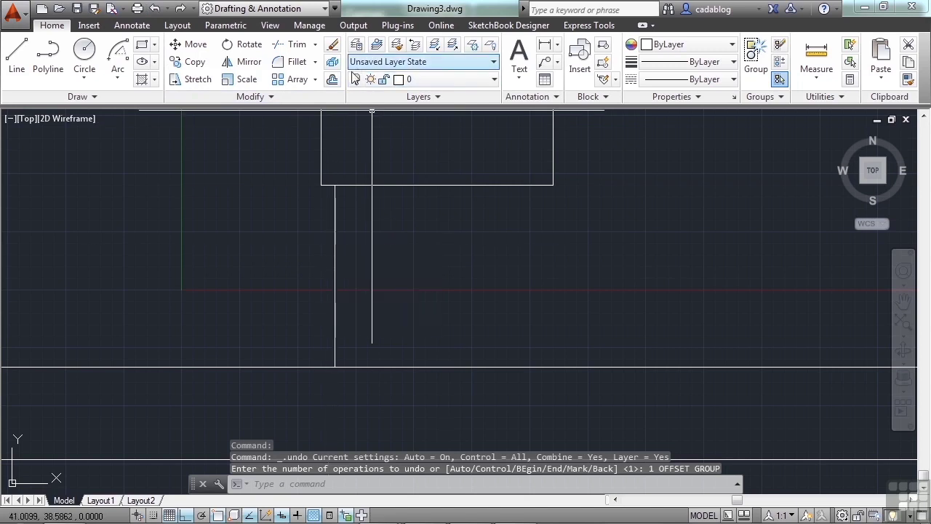
click(332, 78)
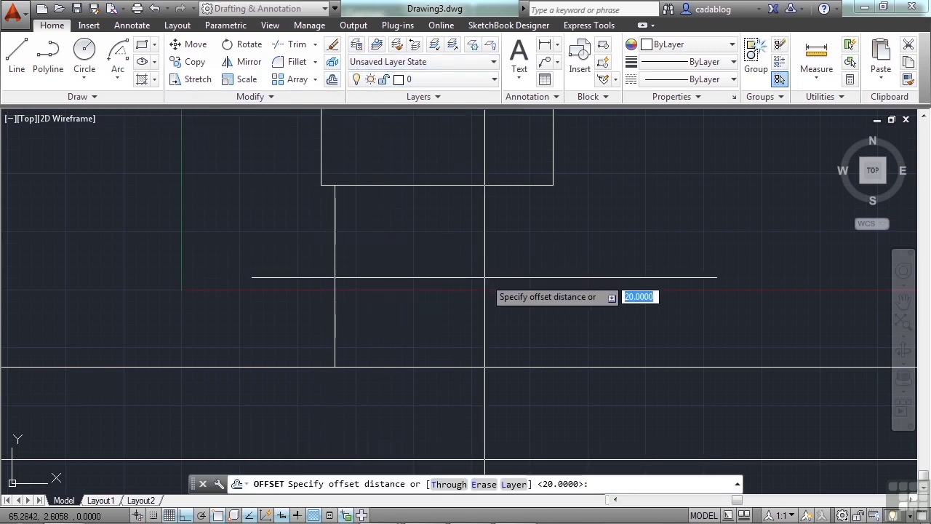
key(Return)
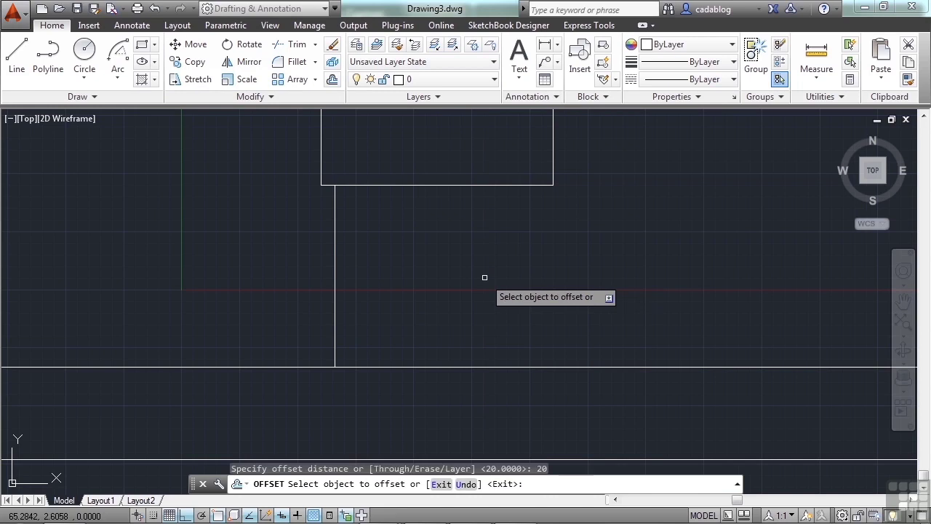
click(334, 244)
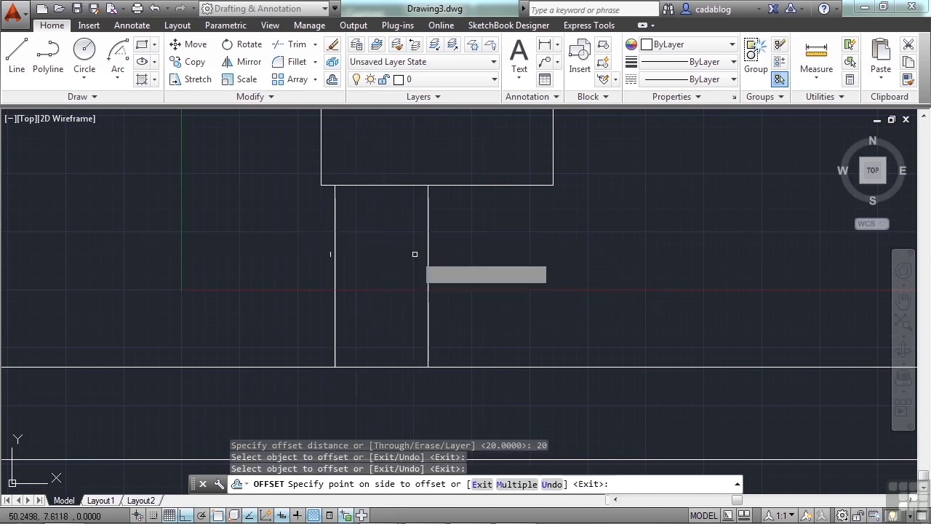
click(451, 267)
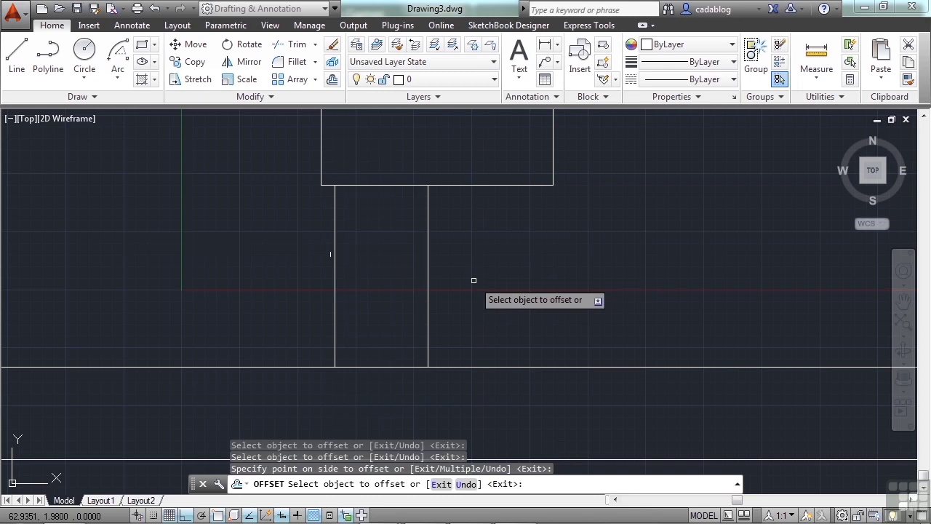
key(Return)
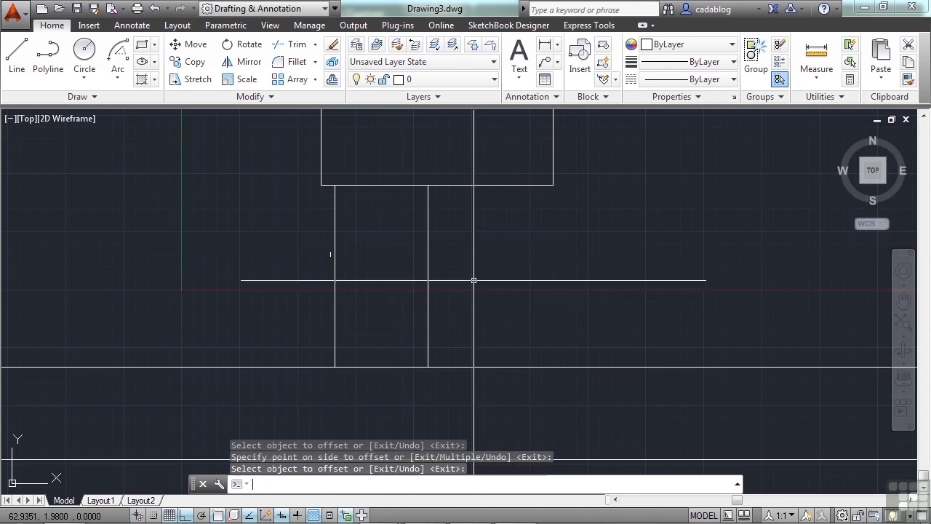
middle_drag(536, 235, 516, 260)
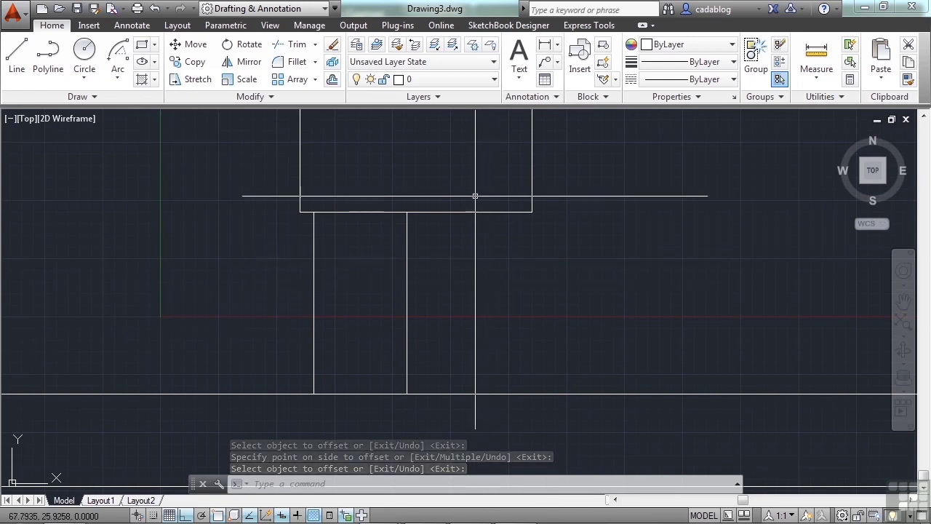
Draw a 5-unit door line at 30° from a NEA-snapped point on the house's bottom wall, Ortho off
middle_drag(475, 195, 469, 266)
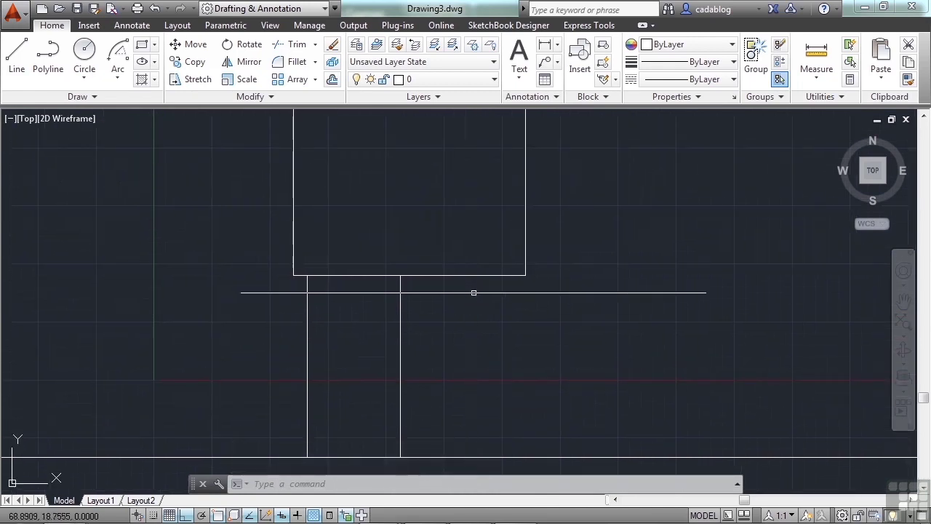
scroll(473, 292, up, 4)
text(l)
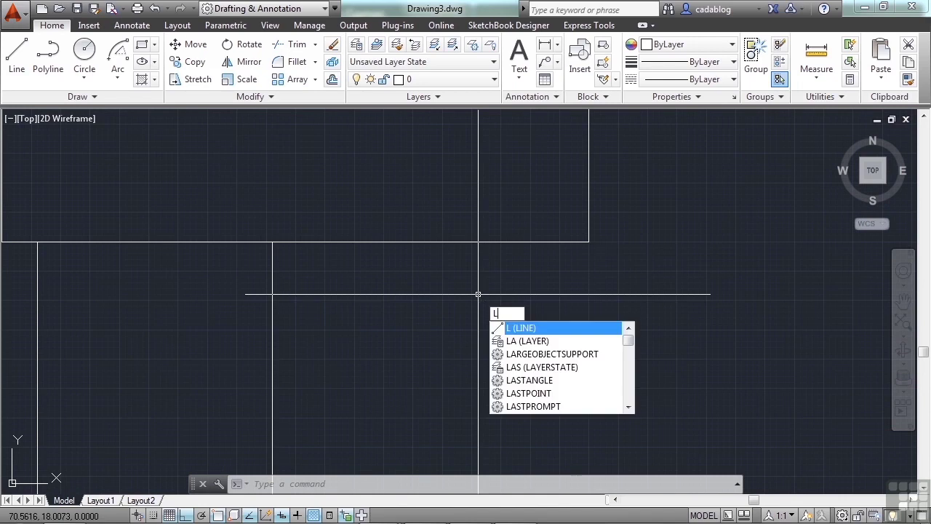
key(Return)
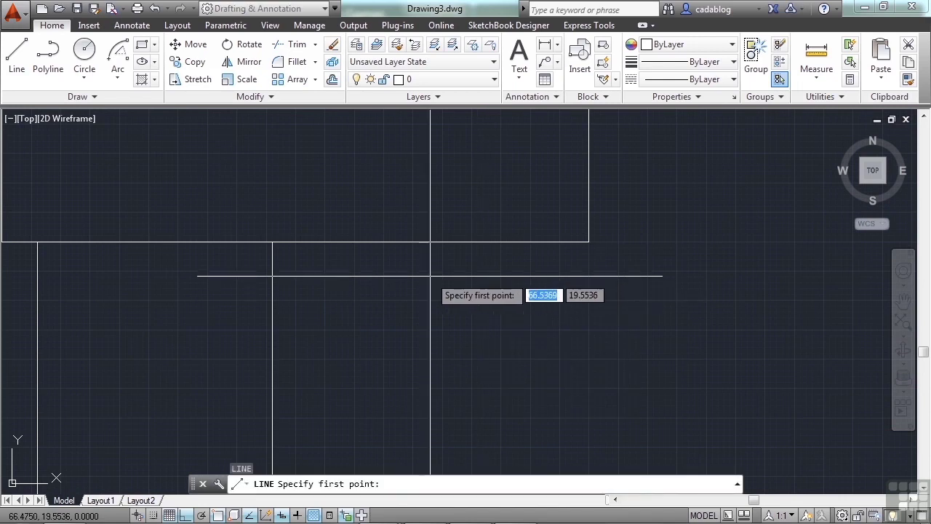
text(nea)
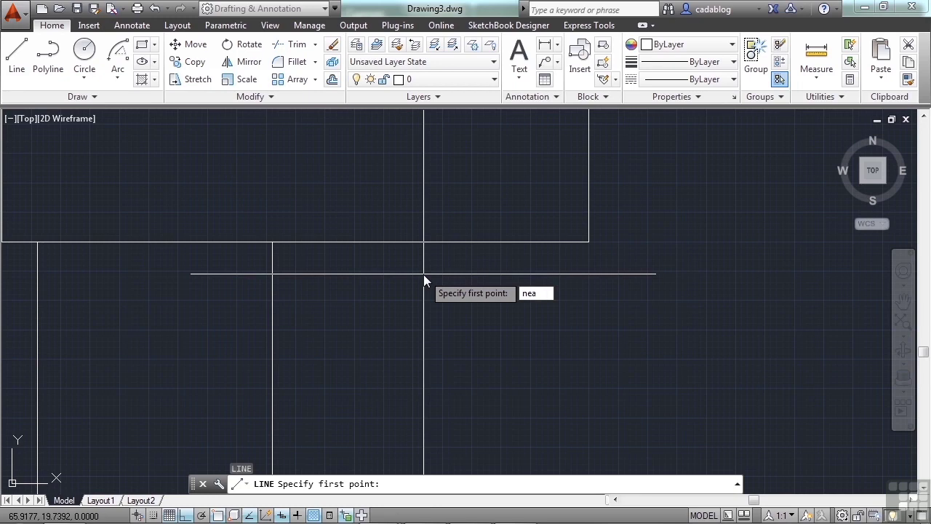
key(Return)
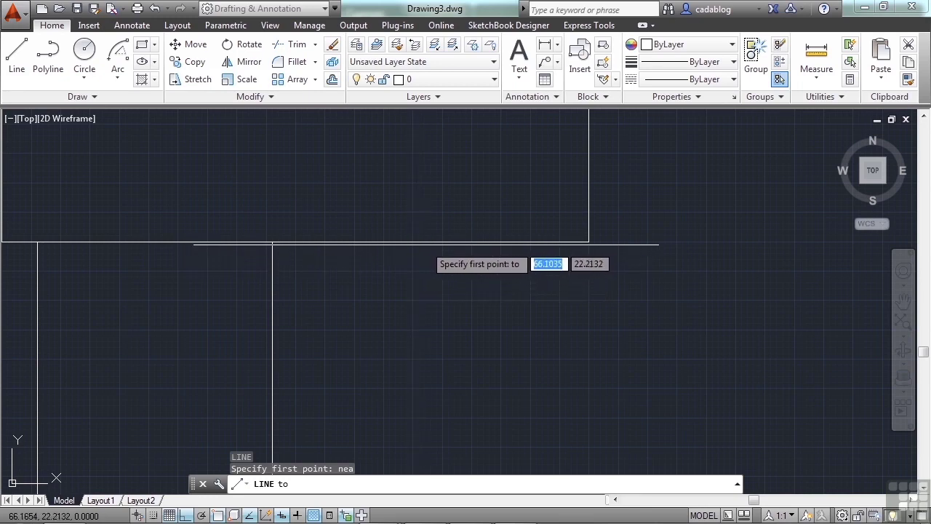
click(414, 243)
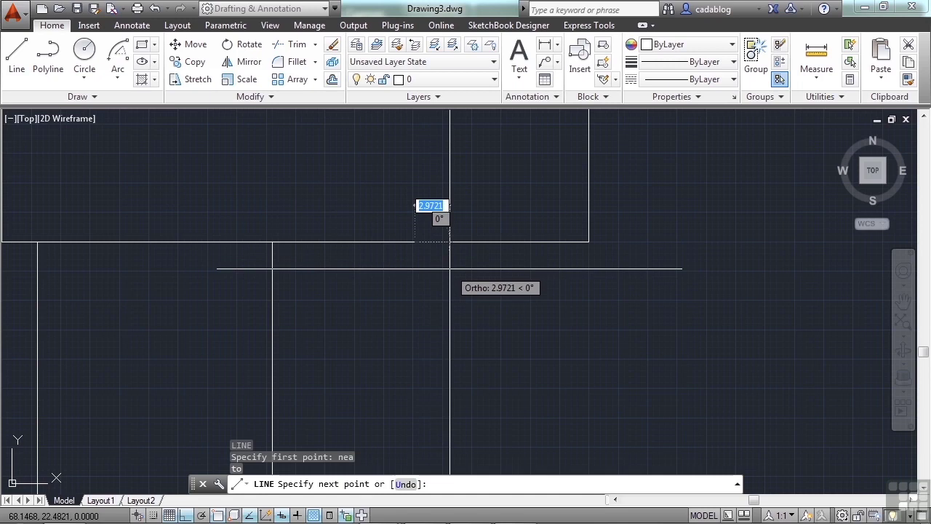
key(F8)
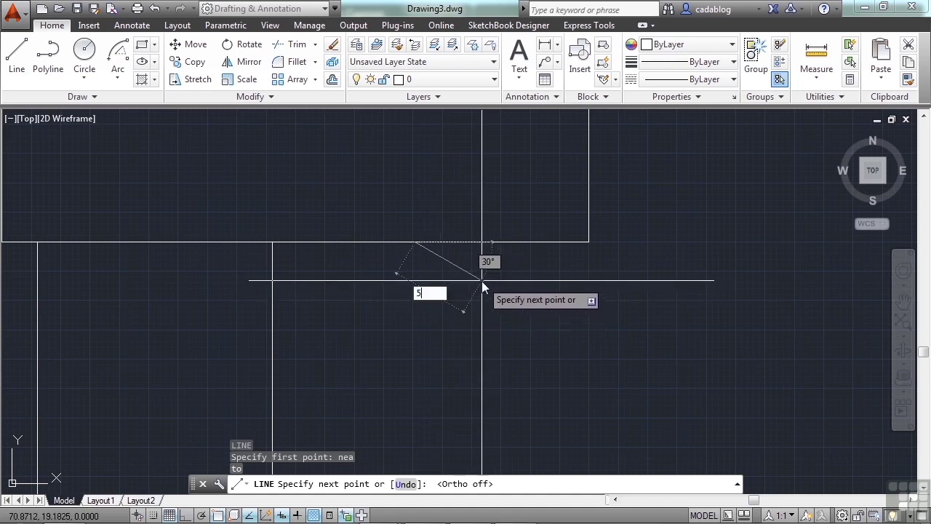
key(Tab)
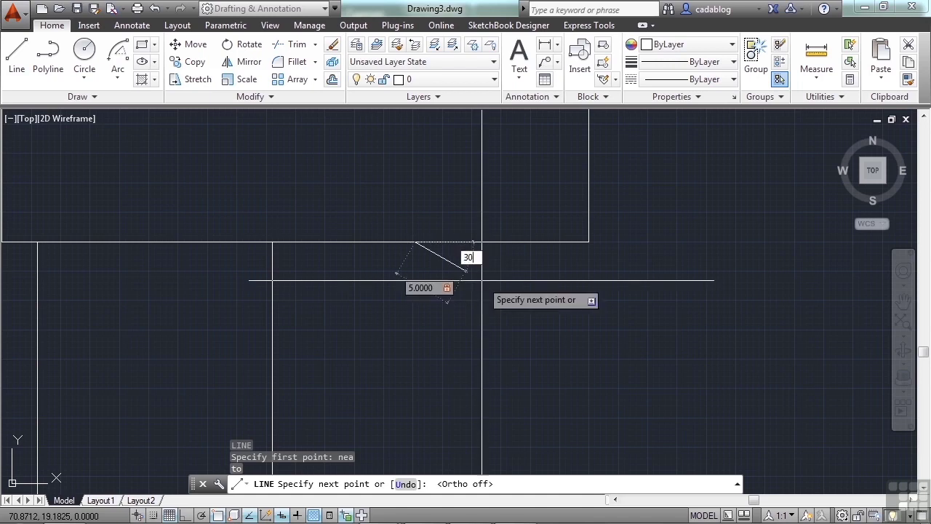
key(Return)
key(Return)
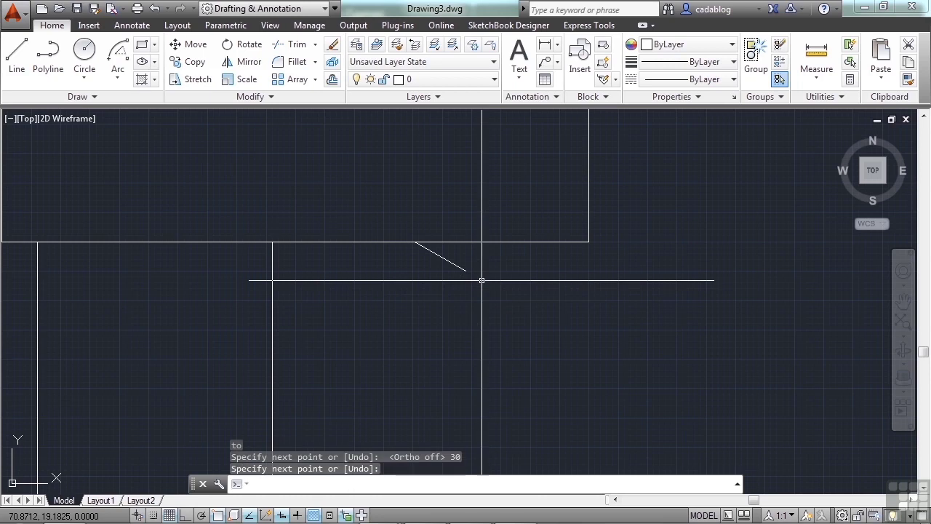
scroll(481, 280, up, 4)
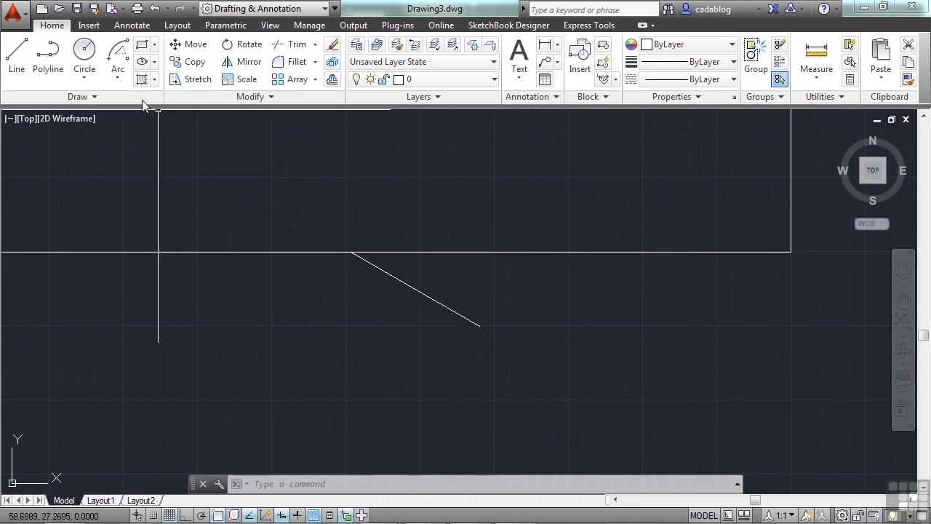
Pick the Start, Center, Angle arc and set its start at the door line's free end
click(122, 78)
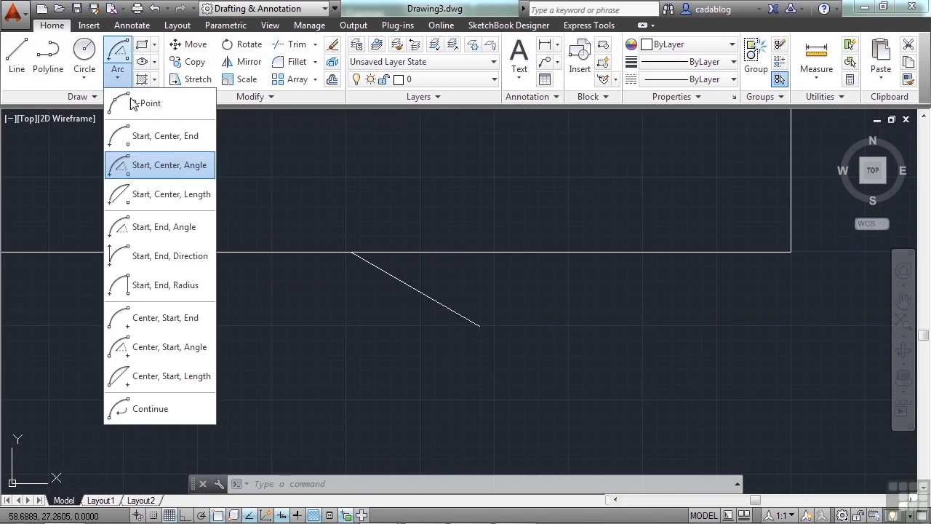
click(194, 167)
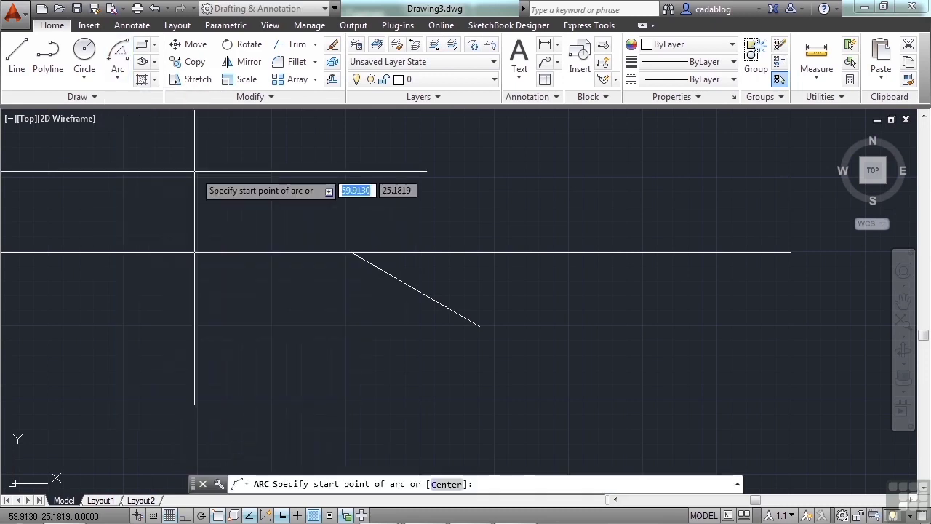
click(473, 325)
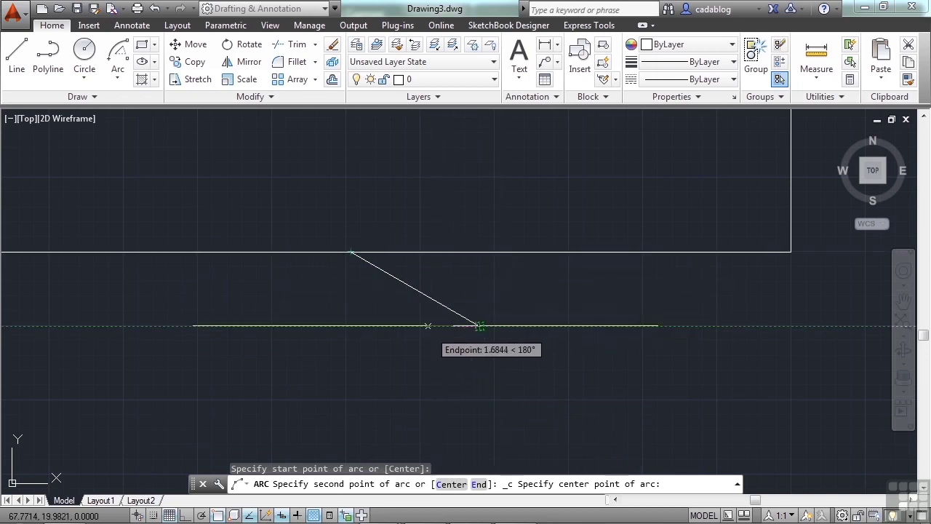
Centre the door-swing arc on the wall's hinge point with a 30° included angle
click(355, 254)
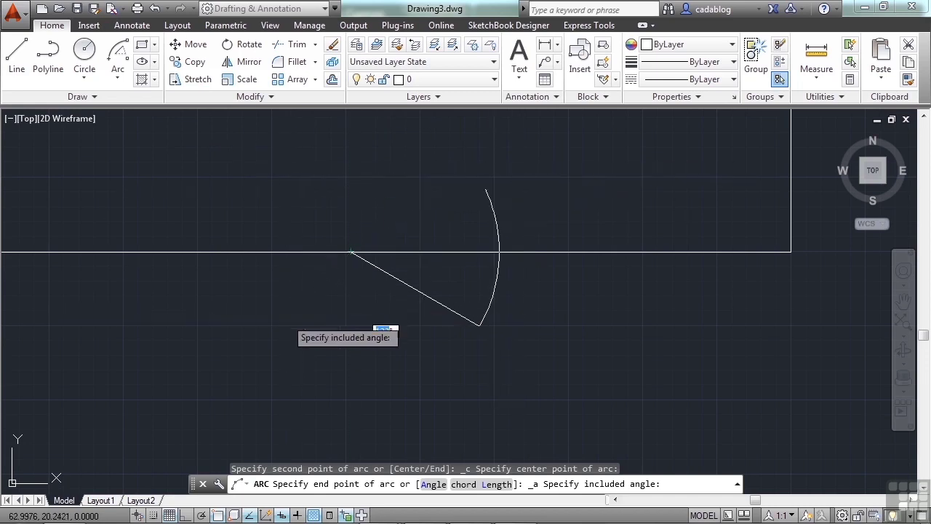
text(30)
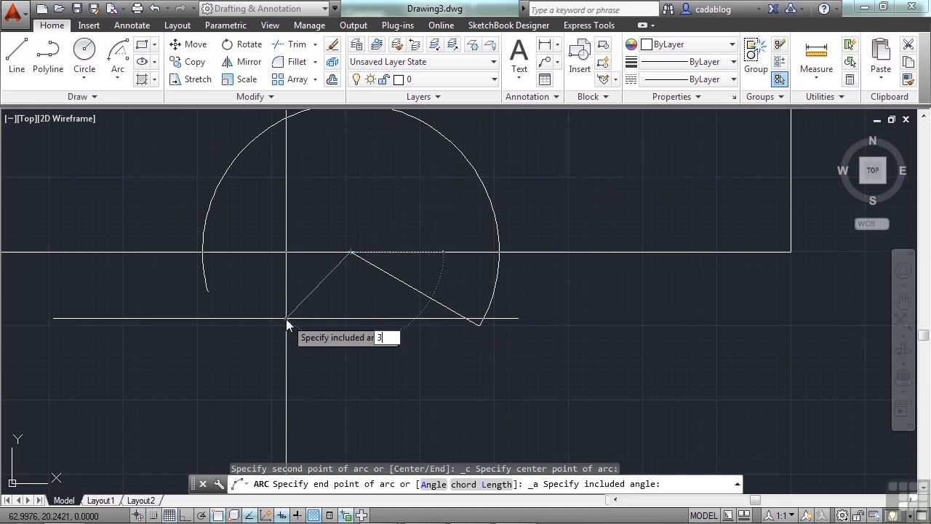
key(Return)
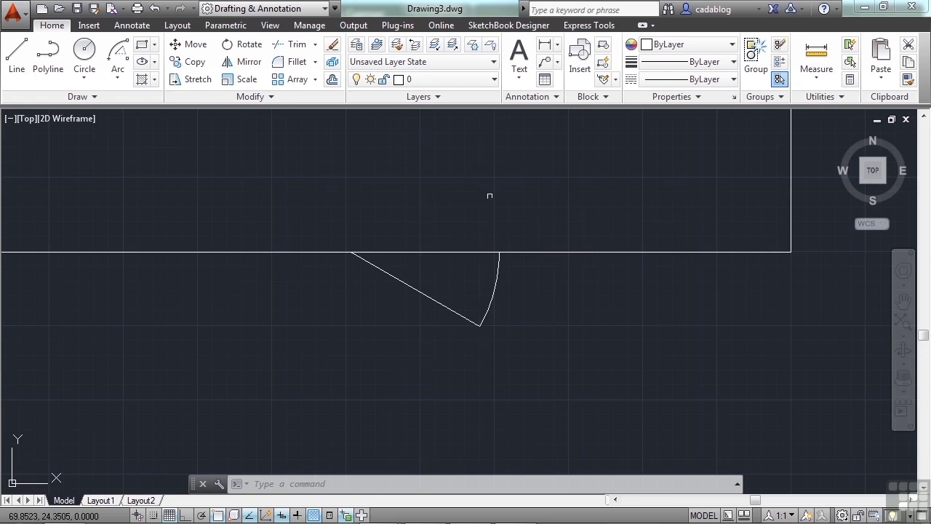
Delete the existing door-swing arc
click(499, 266)
click(565, 311)
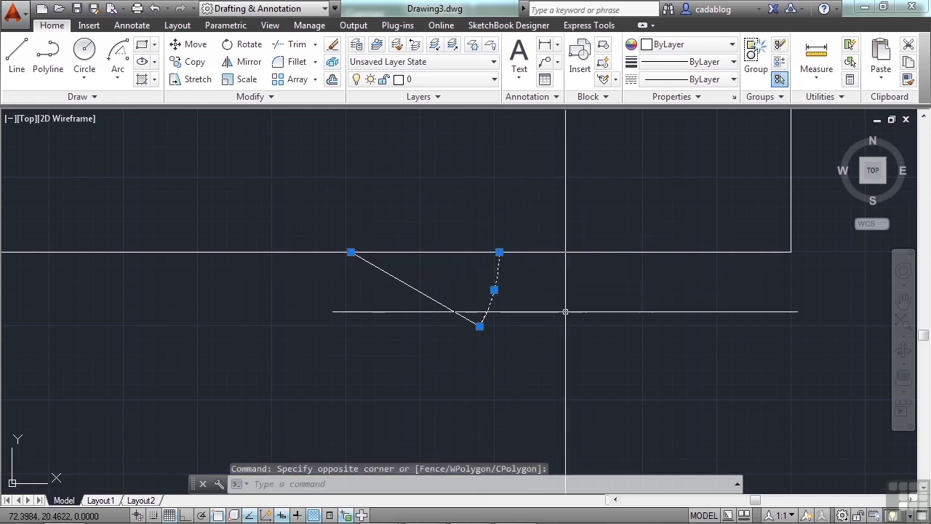
key(Delete)
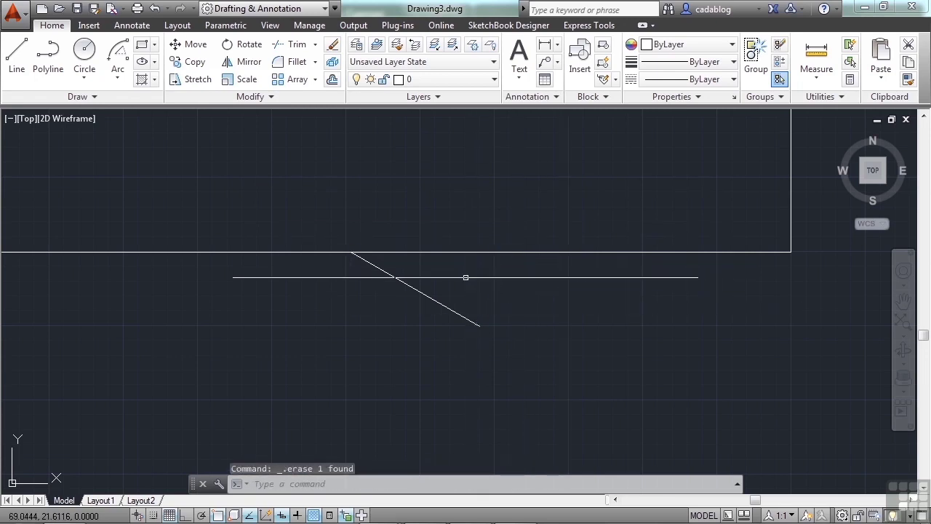
Redraw the swing as a Start, Center, Angle arc from the door line's end, about the hinge, 30°
click(120, 59)
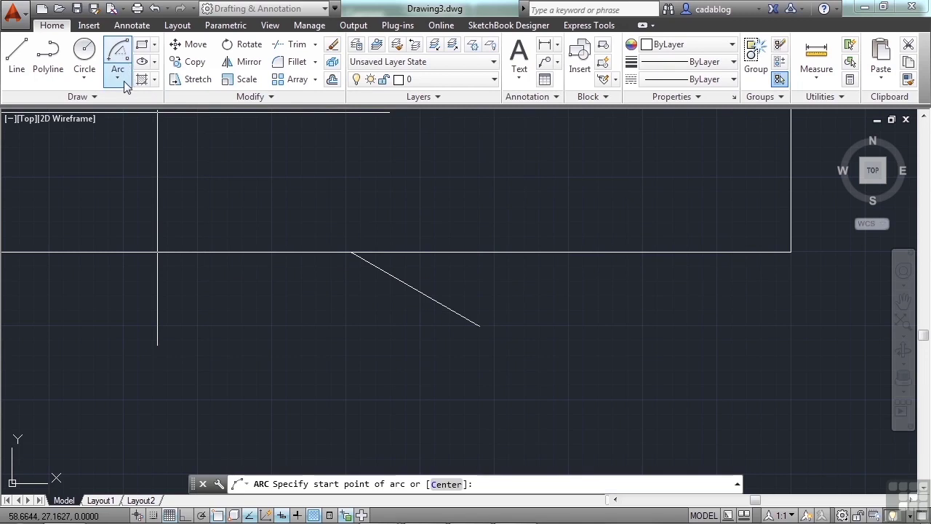
click(124, 81)
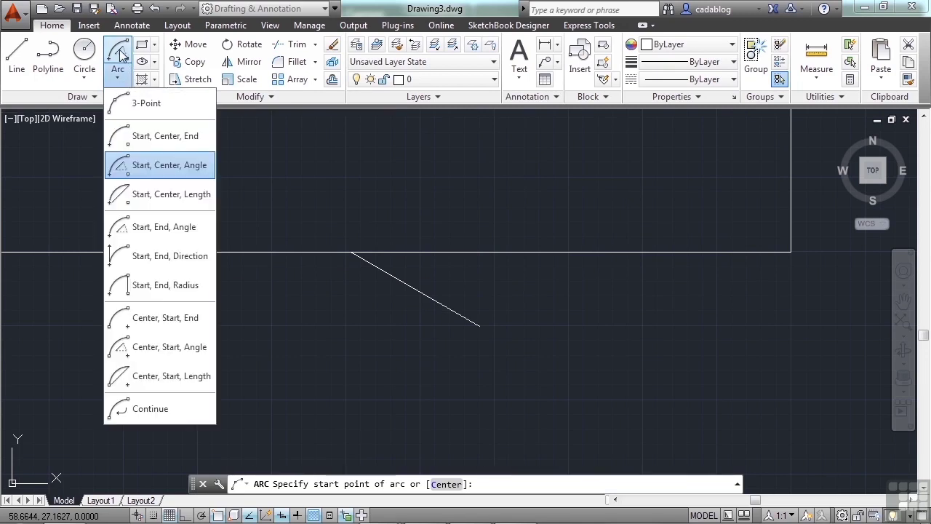
click(156, 165)
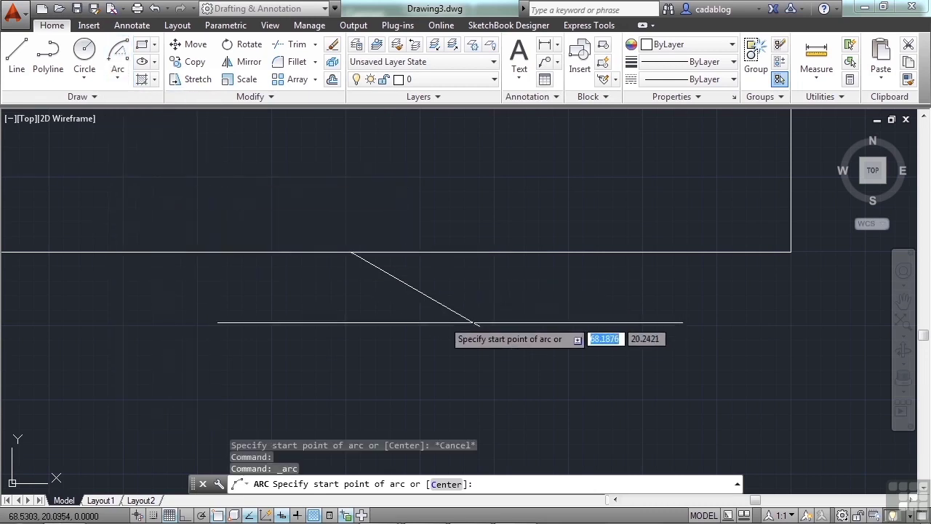
click(478, 324)
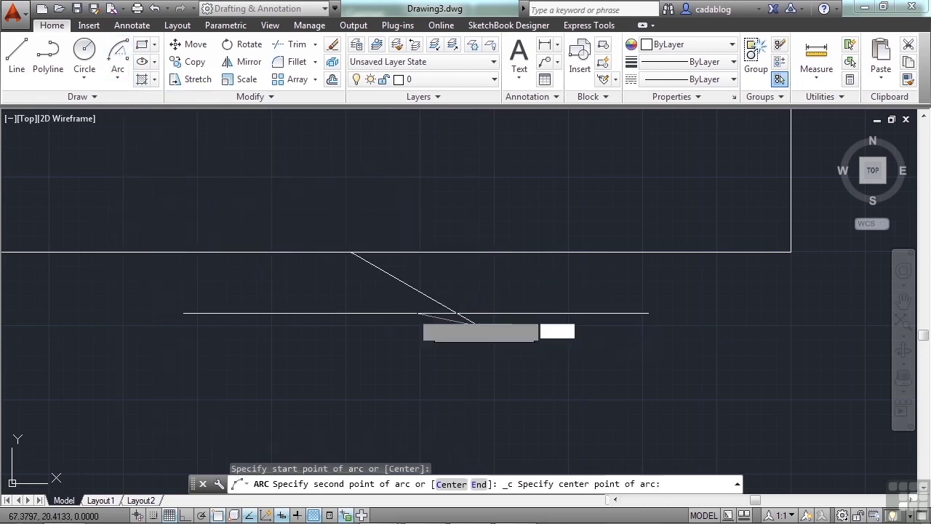
click(351, 253)
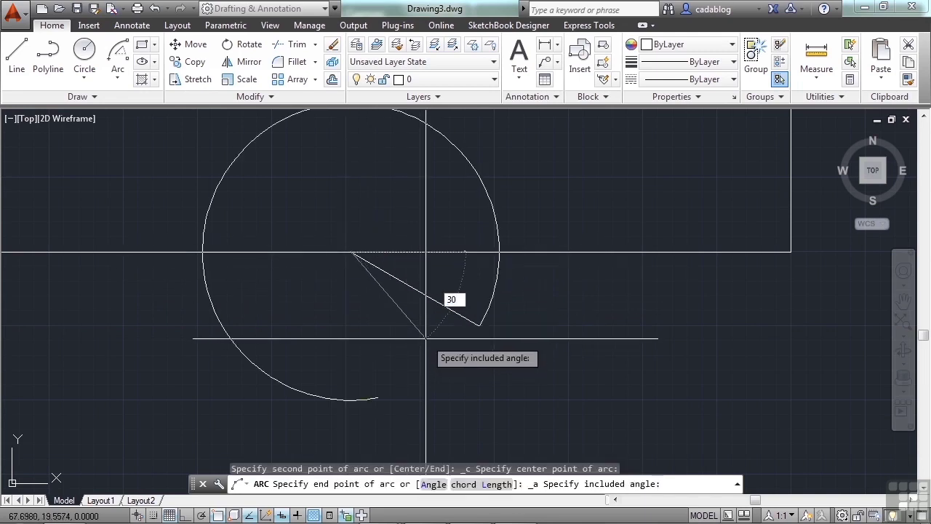
text(30)
key(Return)
middle_drag(561, 301, 596, 305)
scroll(581, 272, down, 2)
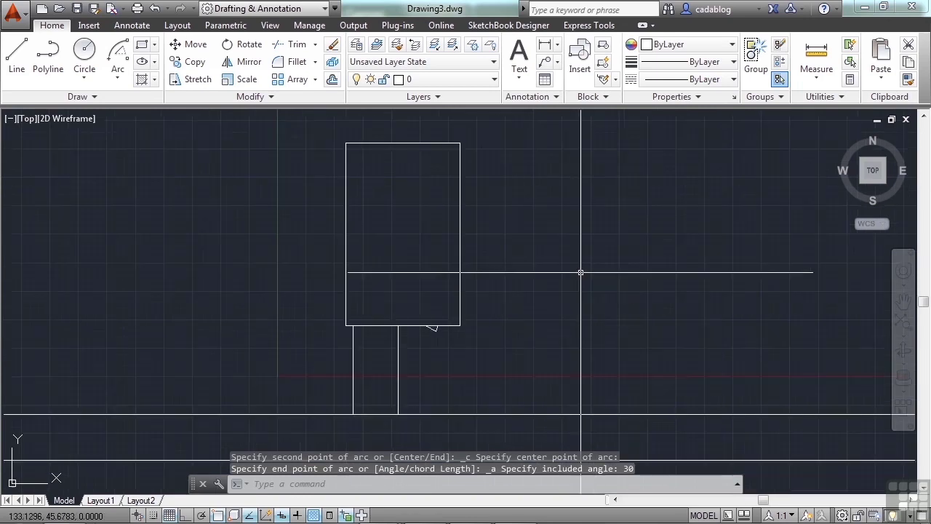
middle_click(580, 272)
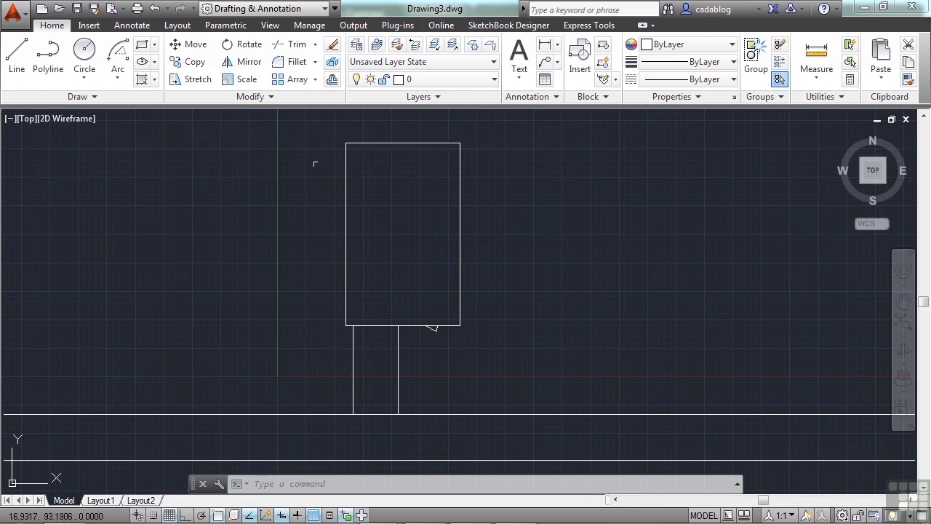
Save the site plan under the existing name Chapter 5 project.dwg
click(76, 8)
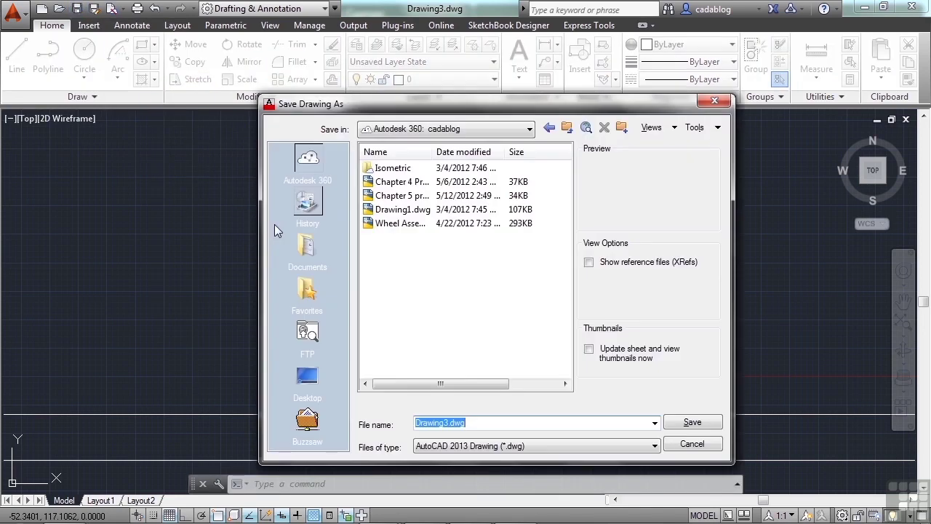
click(393, 198)
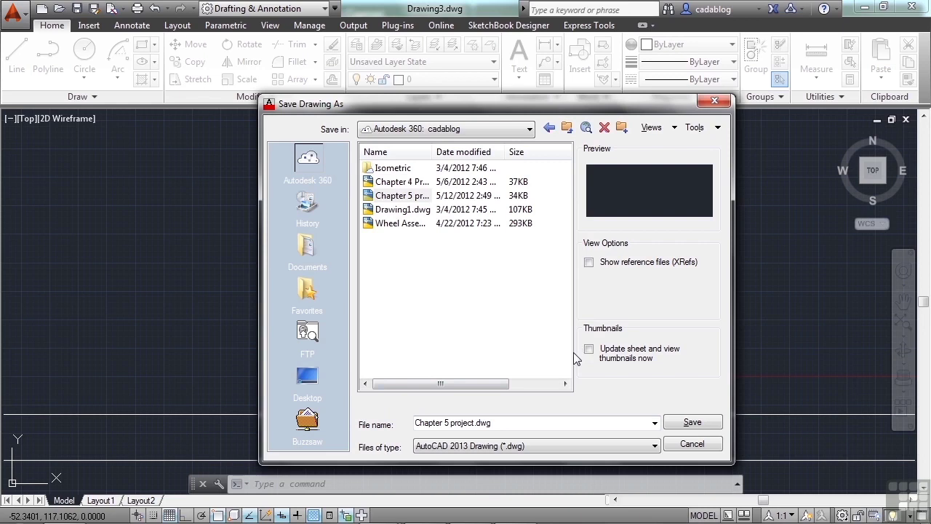
click(473, 423)
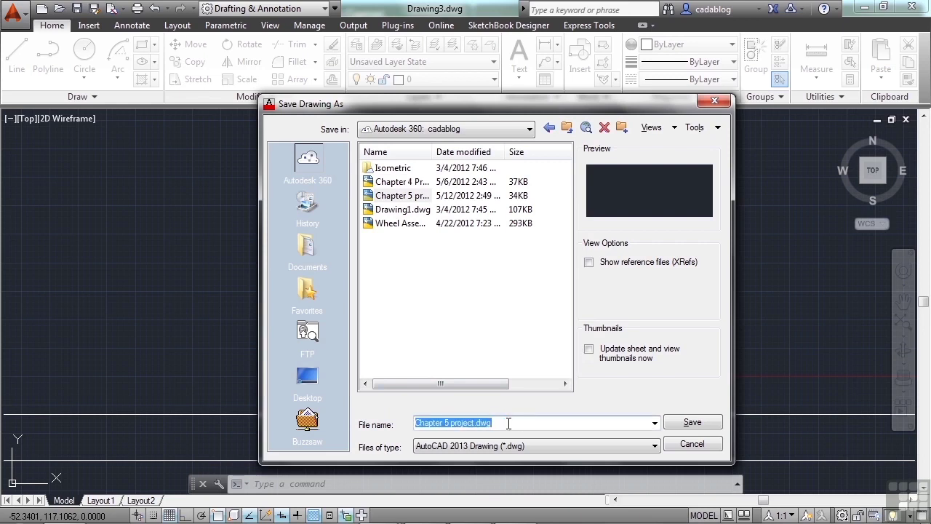
click(509, 423)
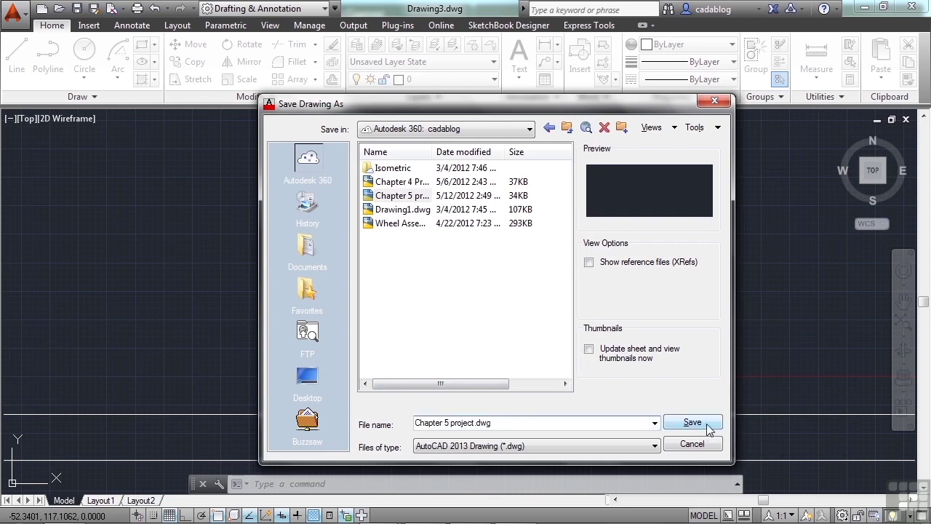
click(708, 428)
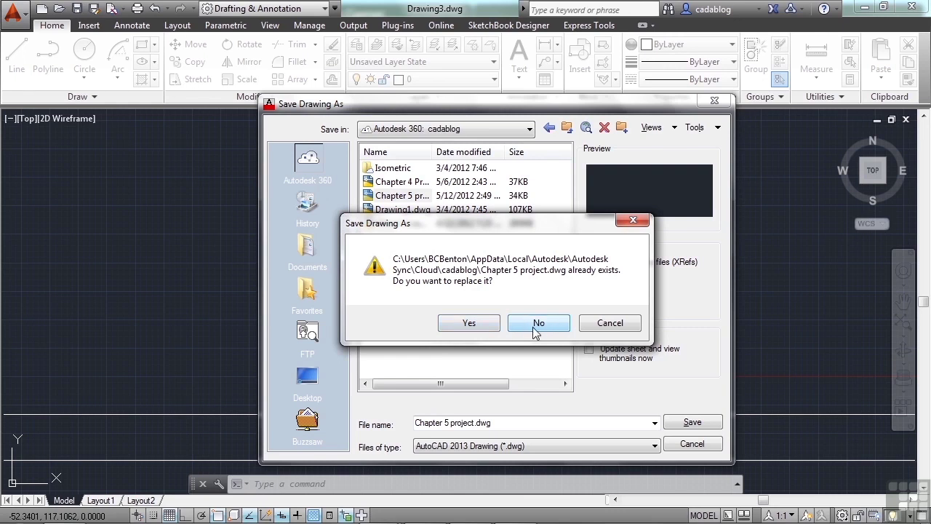
click(471, 324)
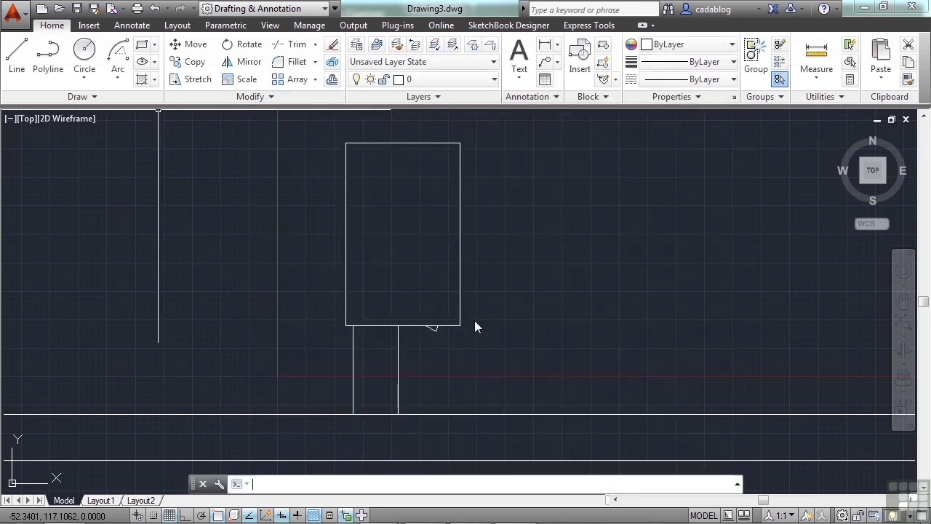